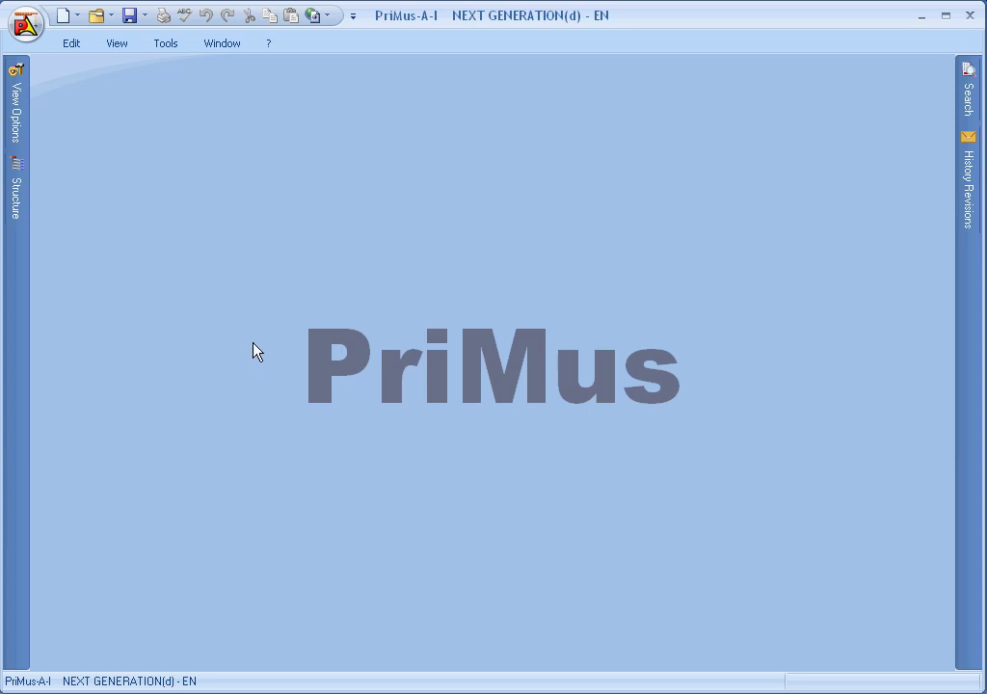
- Create a new Project document and move its window so the whole bill of quantities fits in the workspace
{"action": "left_click", "coordinate": [73, 16]}
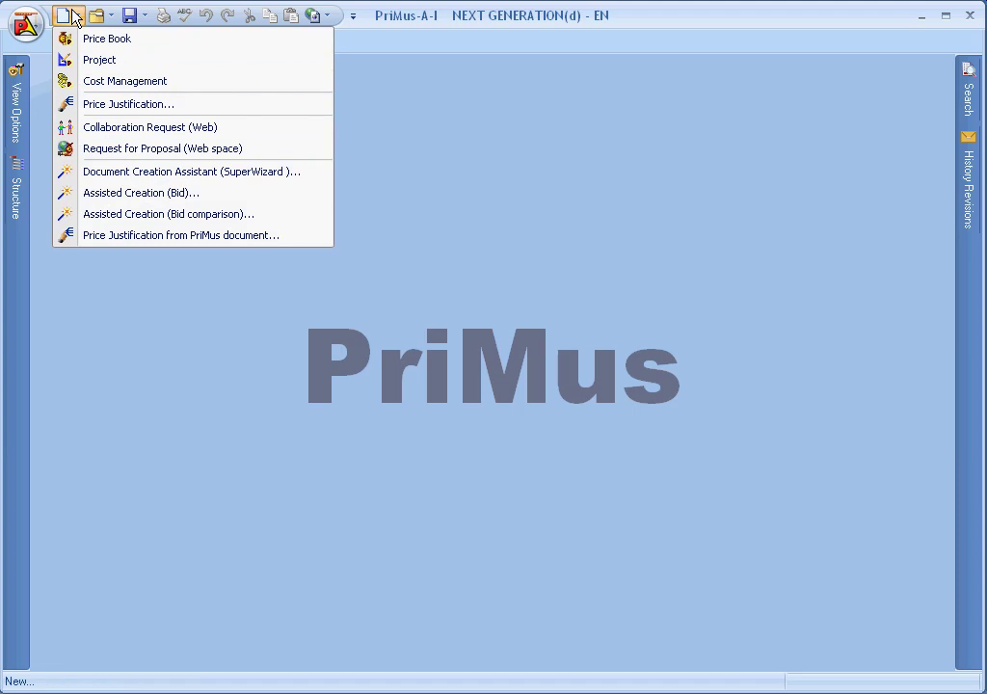
{"action": "left_click", "coordinate": [84, 66]}
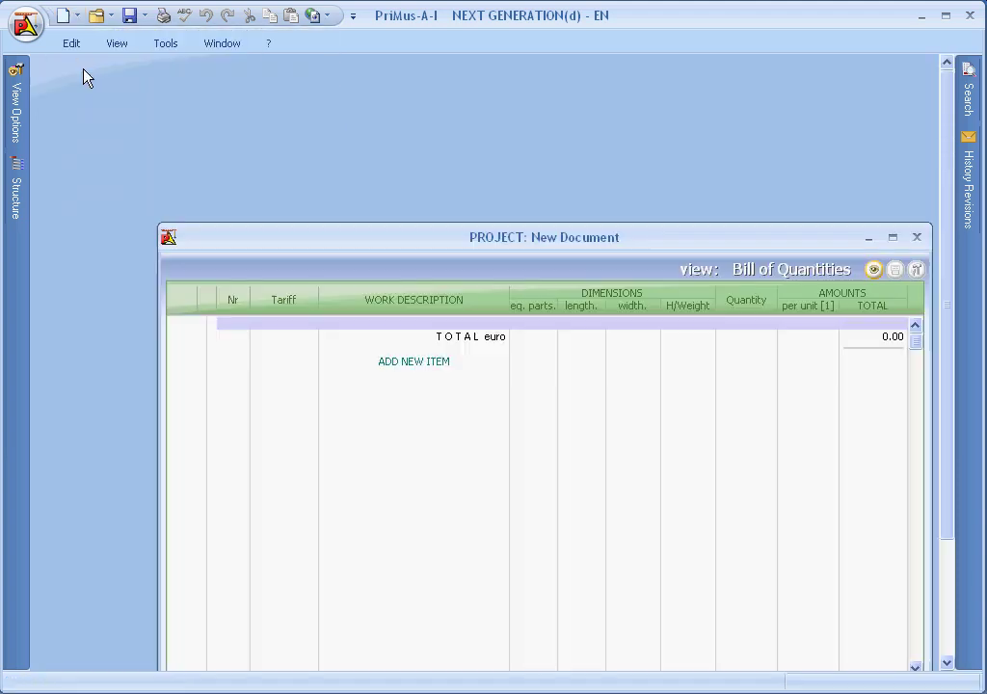
{"action": "left_click_drag", "start_coordinate": [205, 242], "coordinate": [91, 81]}
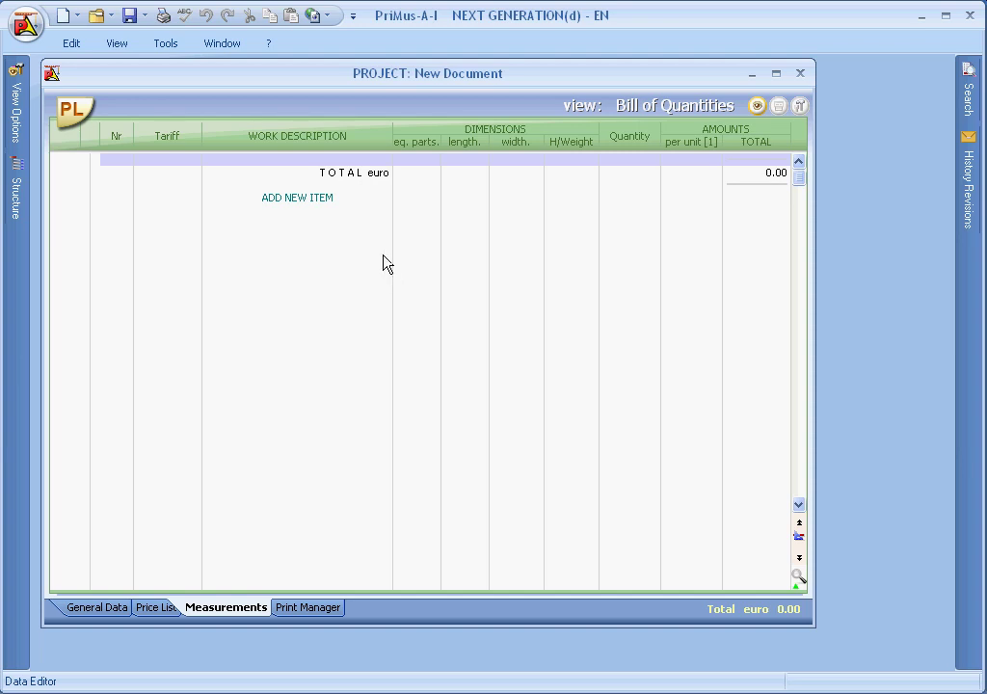
- Add a new item with tariff 001.002.003, description "Excavation at fixed section by any means and in any terrain.", unit m3 and price 4.55
{"action": "double_click", "coordinate": [348, 236]}
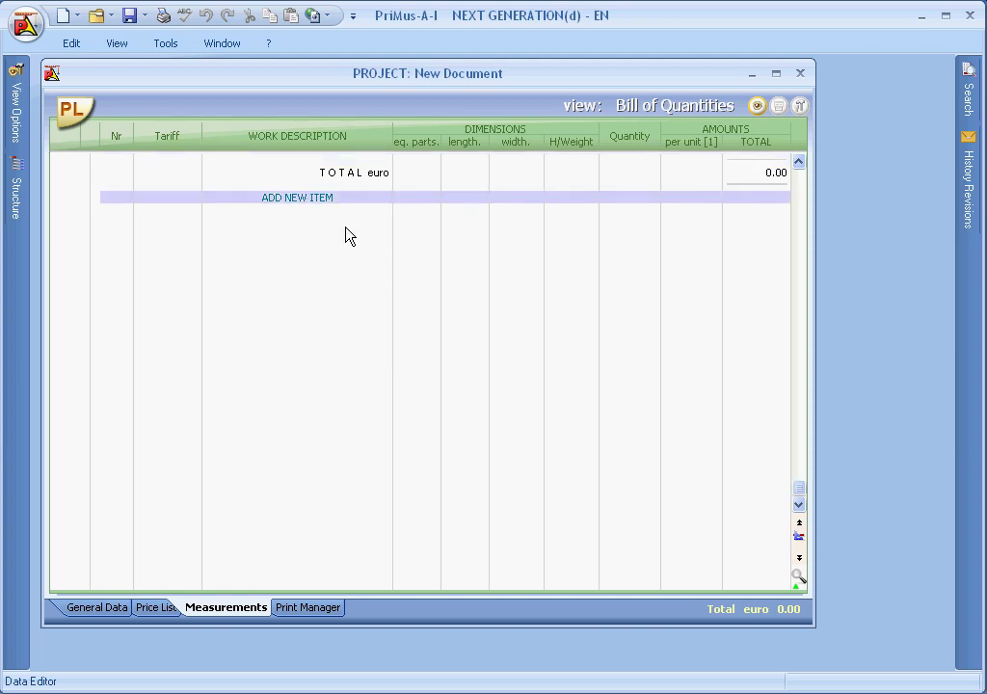
{"action": "left_click", "coordinate": [463, 384]}
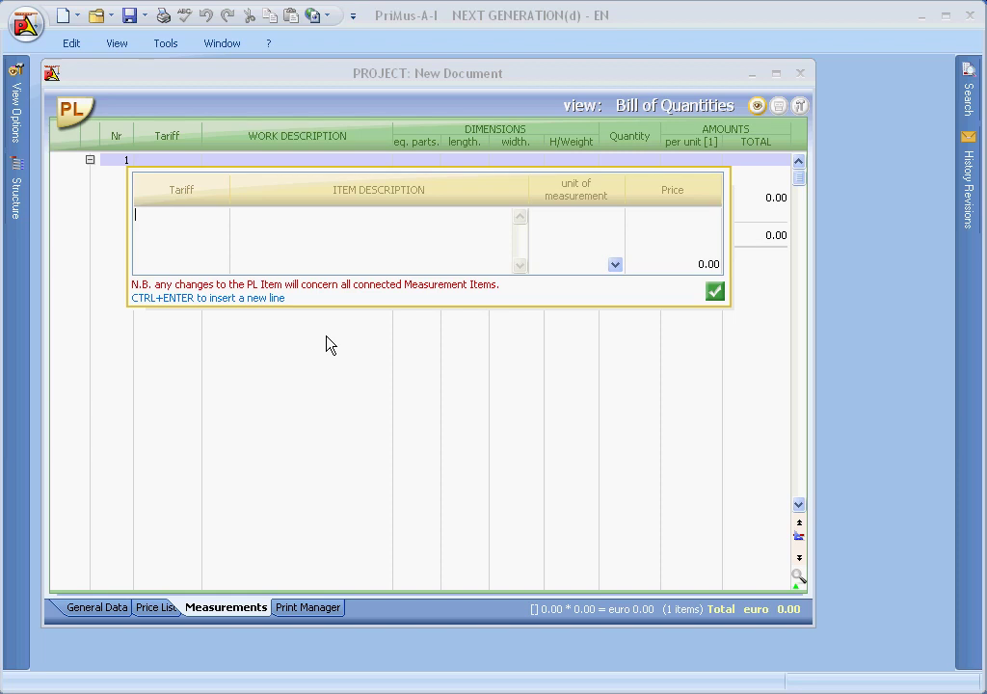
{"action": "type", "text": "001.002.003"}
{"action": "key", "text": "Tab"}
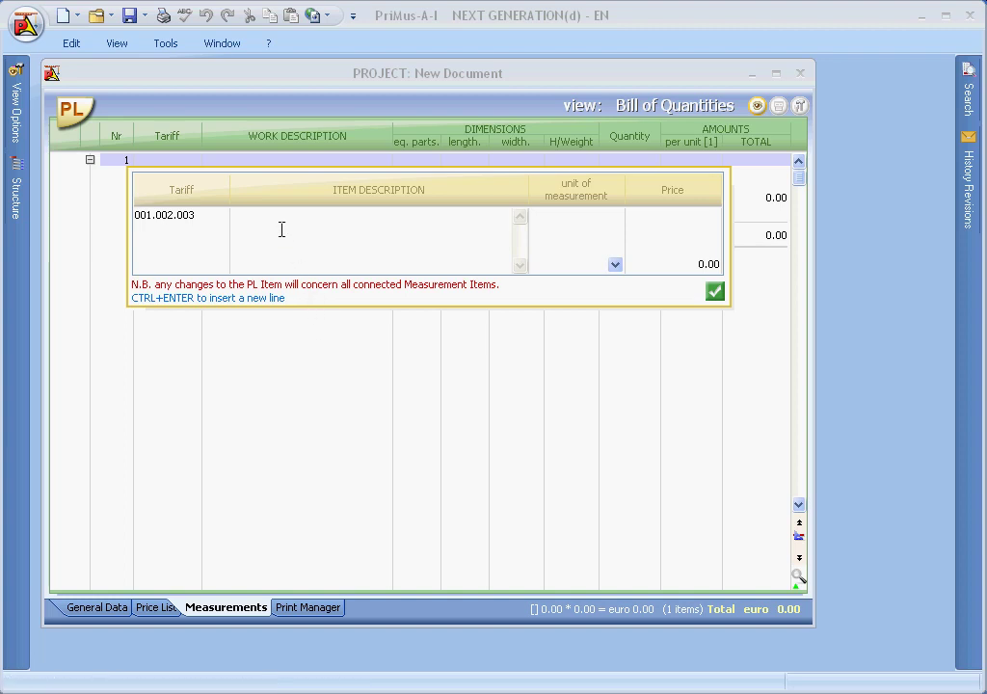
{"action": "type", "text": "Excavation at fixed section by any means and in any terrain."}
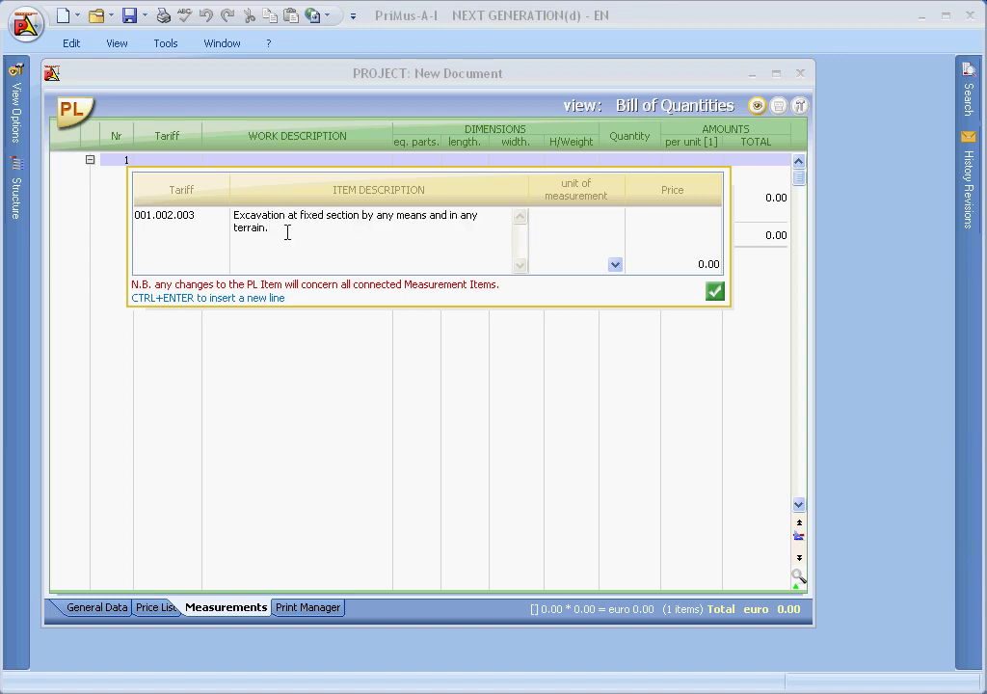
{"action": "key", "text": "Tab"}
{"action": "type", "text": "m3"}
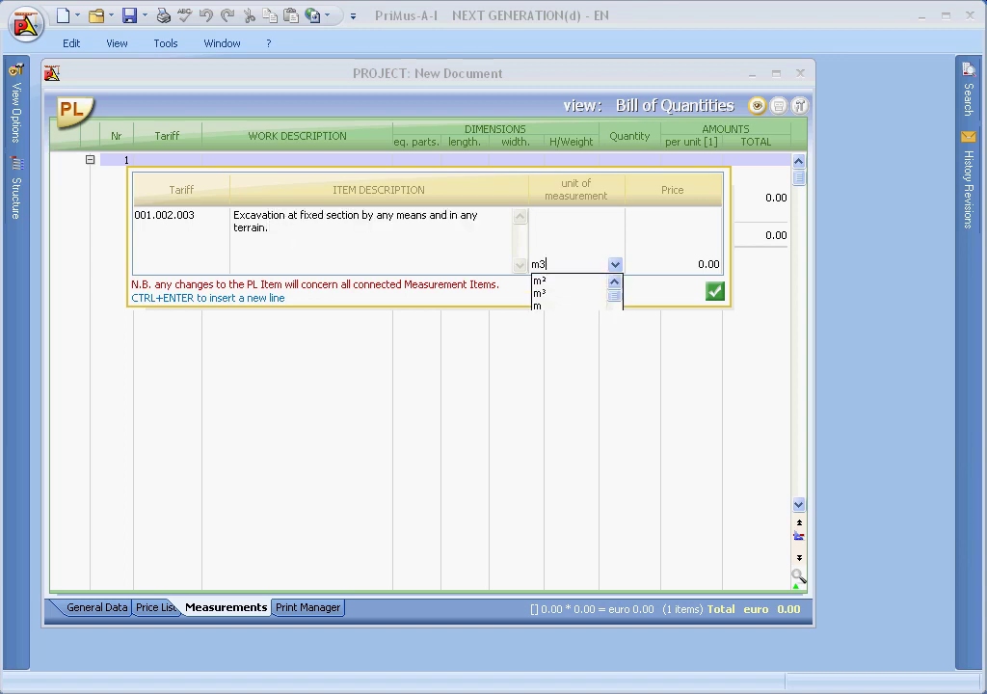
{"action": "key", "text": "Tab"}
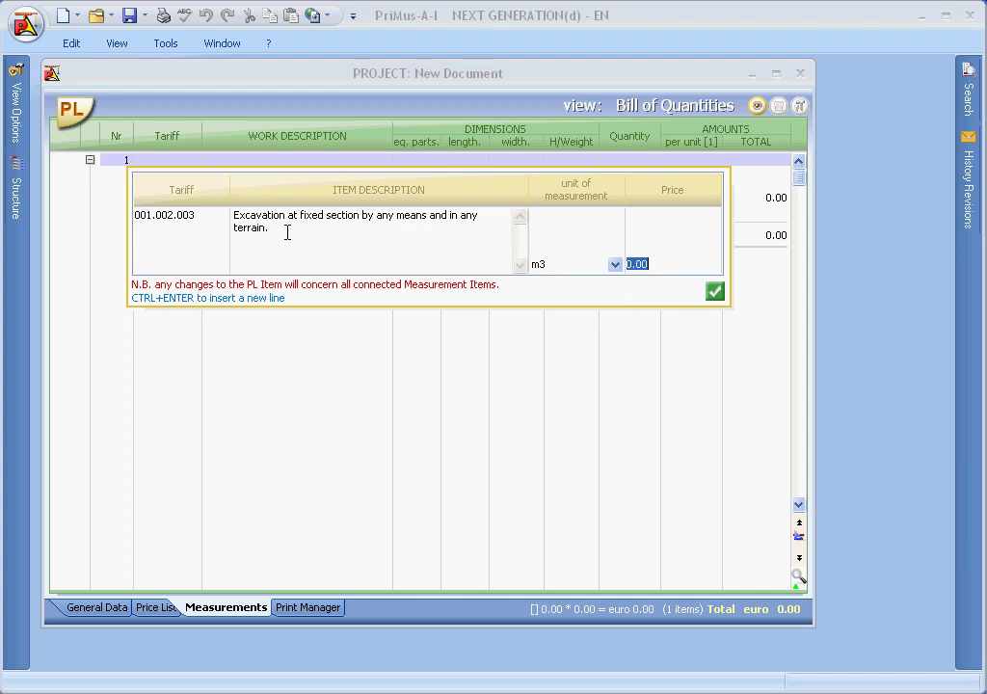
{"action": "type", "text": "4.55"}
{"action": "left_click", "coordinate": [715, 291]}
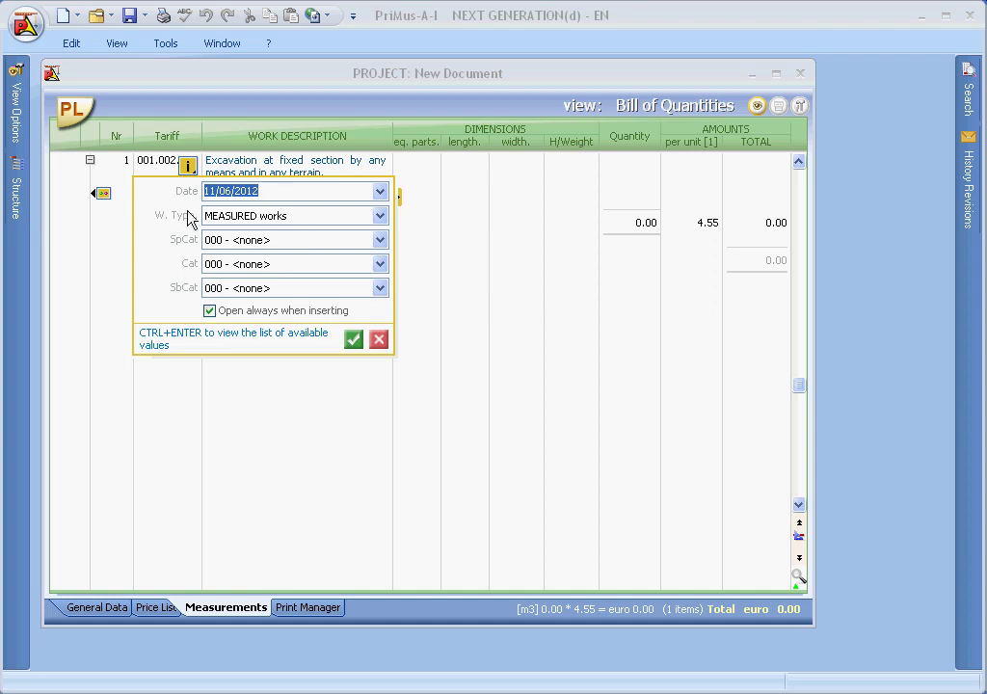
- Keep the item's work type as MEASURED works and assign it a new super category named "Building A"
{"action": "left_click", "coordinate": [382, 216]}
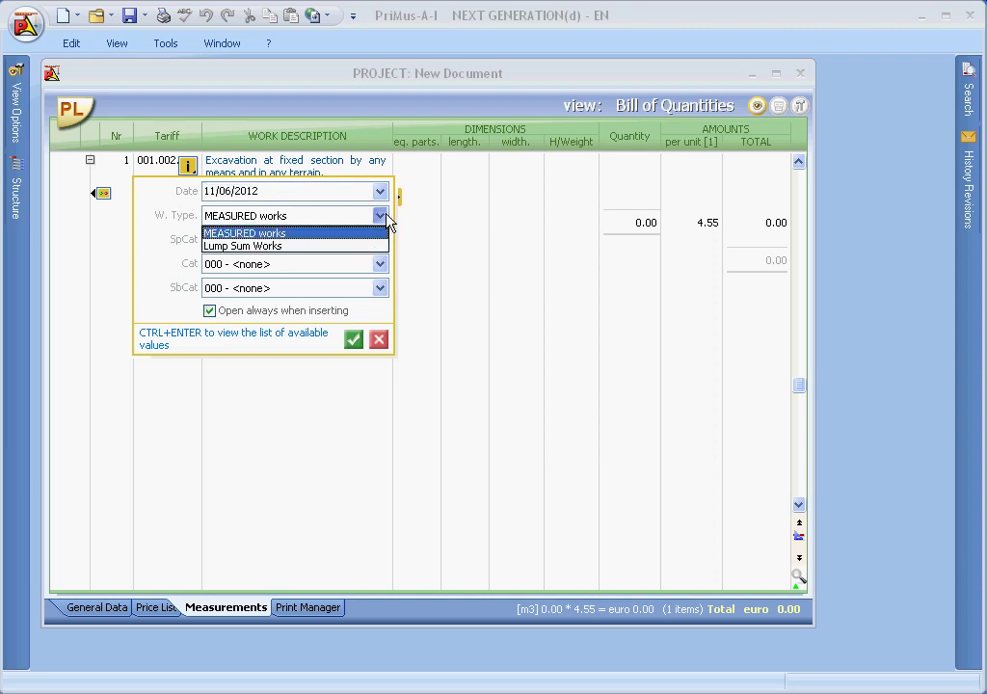
{"action": "left_click", "coordinate": [387, 218]}
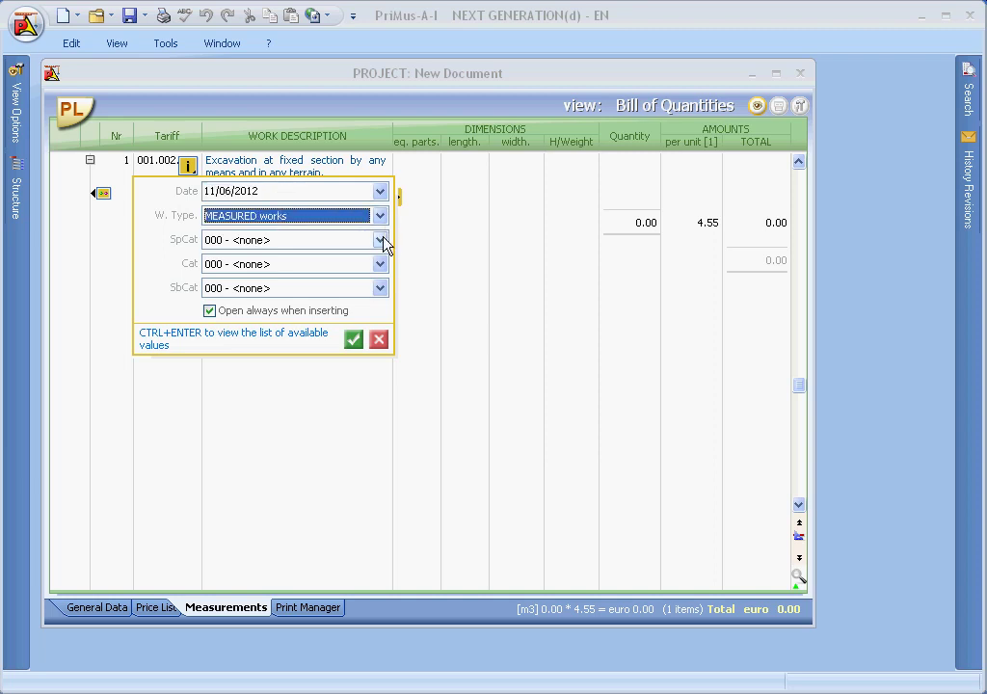
{"action": "left_click", "coordinate": [382, 241]}
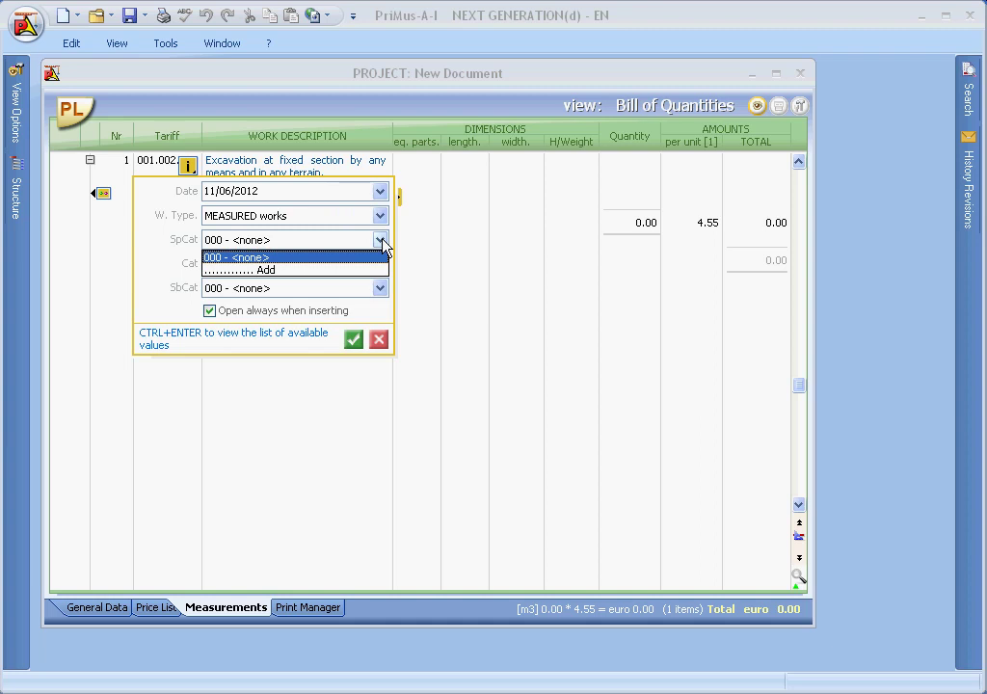
{"action": "left_click", "coordinate": [354, 271]}
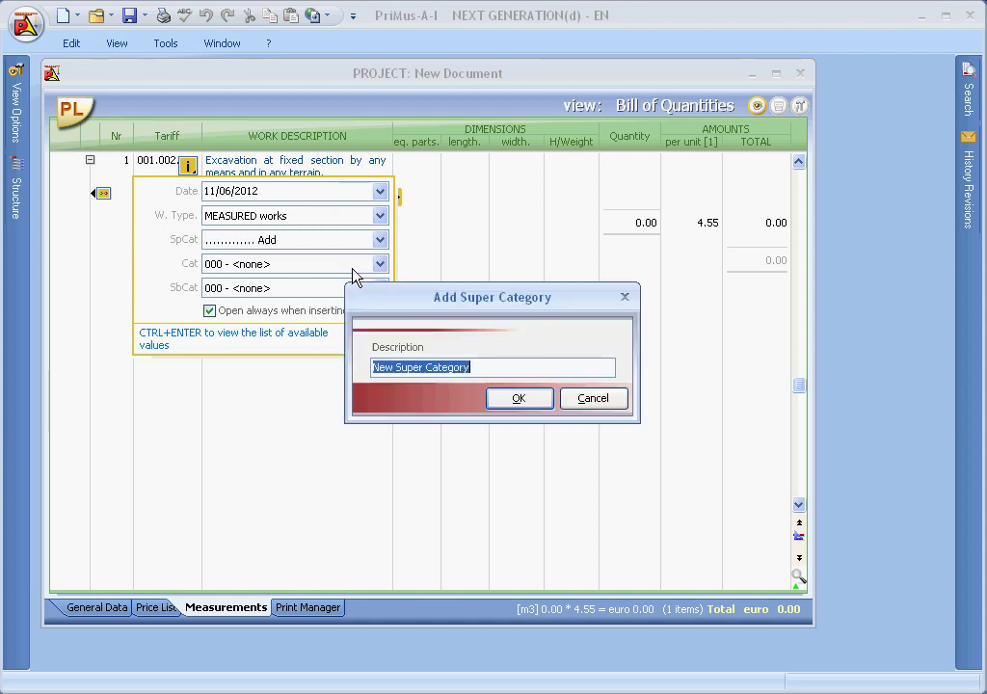
{"action": "type", "text": "B"}
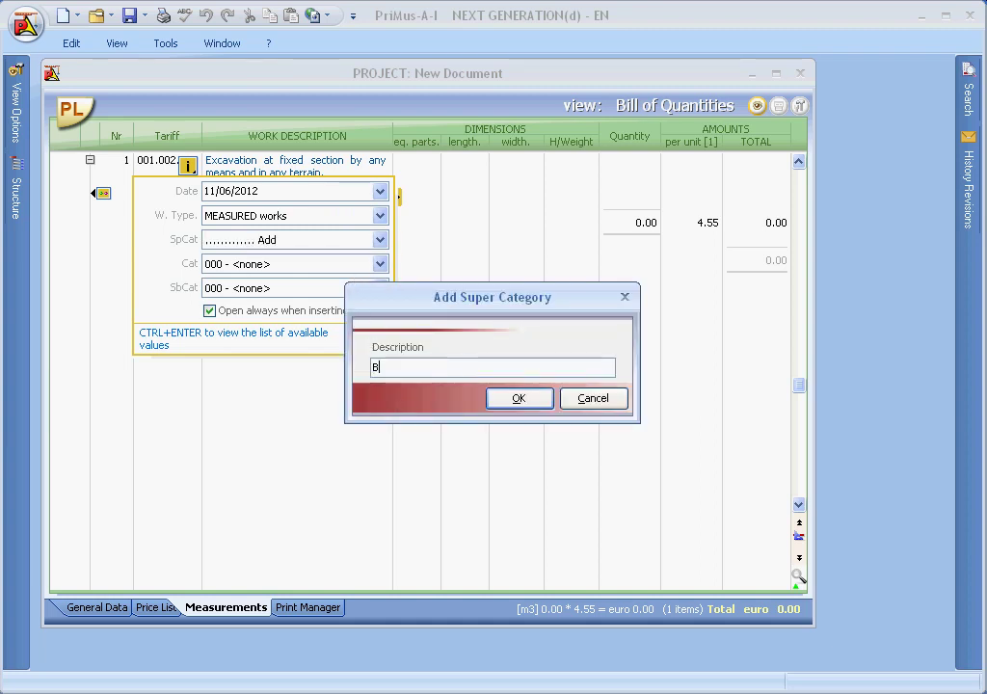
{"action": "type", "text": "uilding A"}
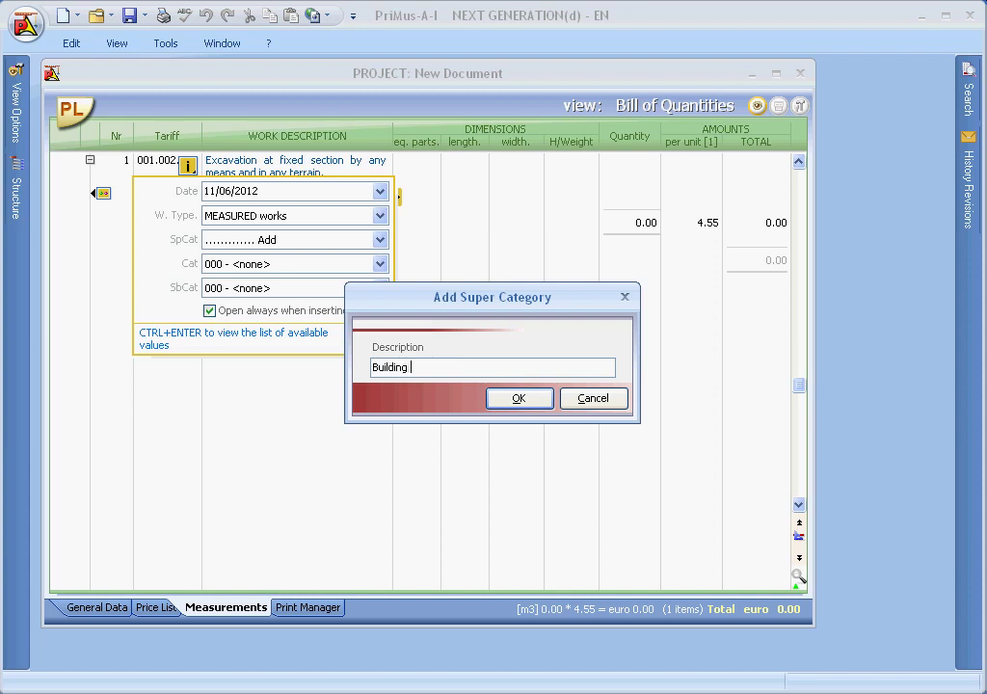
{"action": "left_click", "coordinate": [538, 398]}
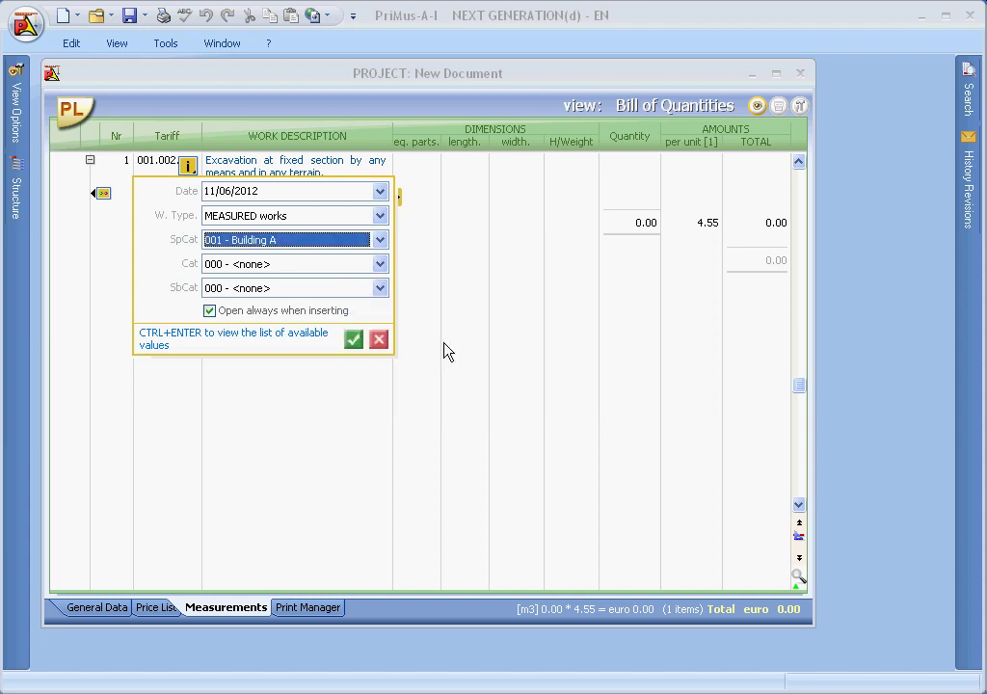
- Assign the item a new category named "Foundation" and accept its classification data
{"action": "left_click", "coordinate": [380, 264]}
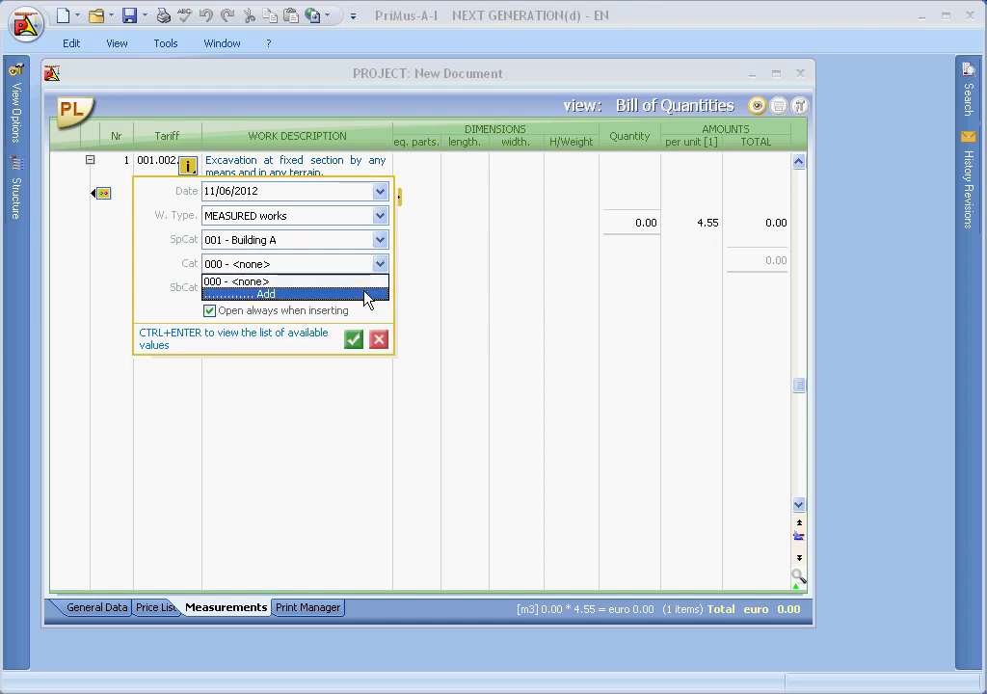
{"action": "left_click", "coordinate": [371, 294]}
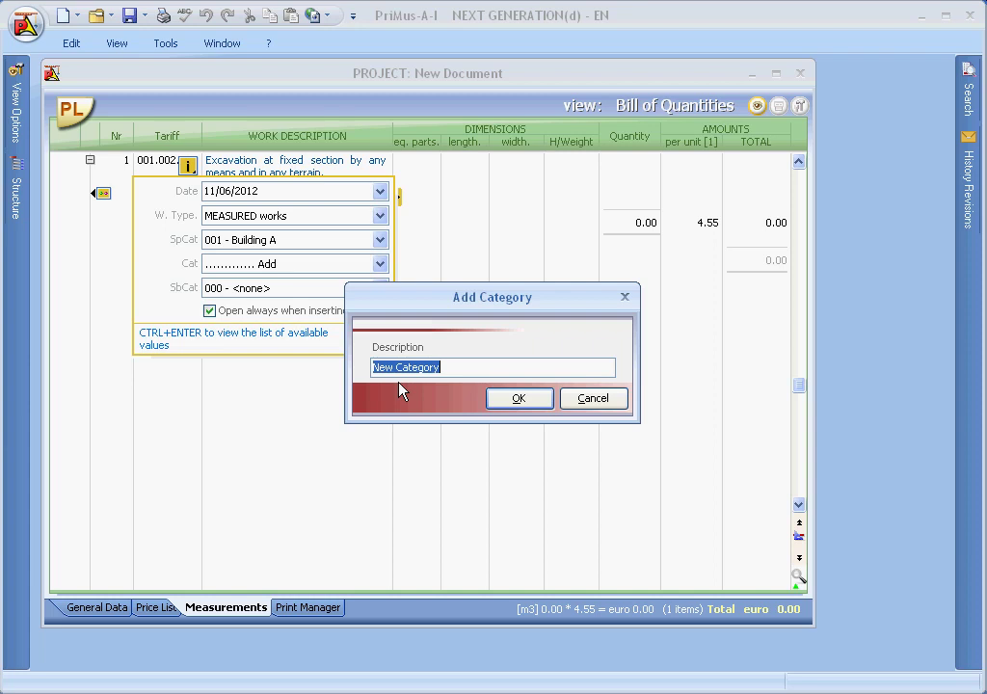
{"action": "type", "text": "Foundation"}
{"action": "left_click", "coordinate": [516, 401]}
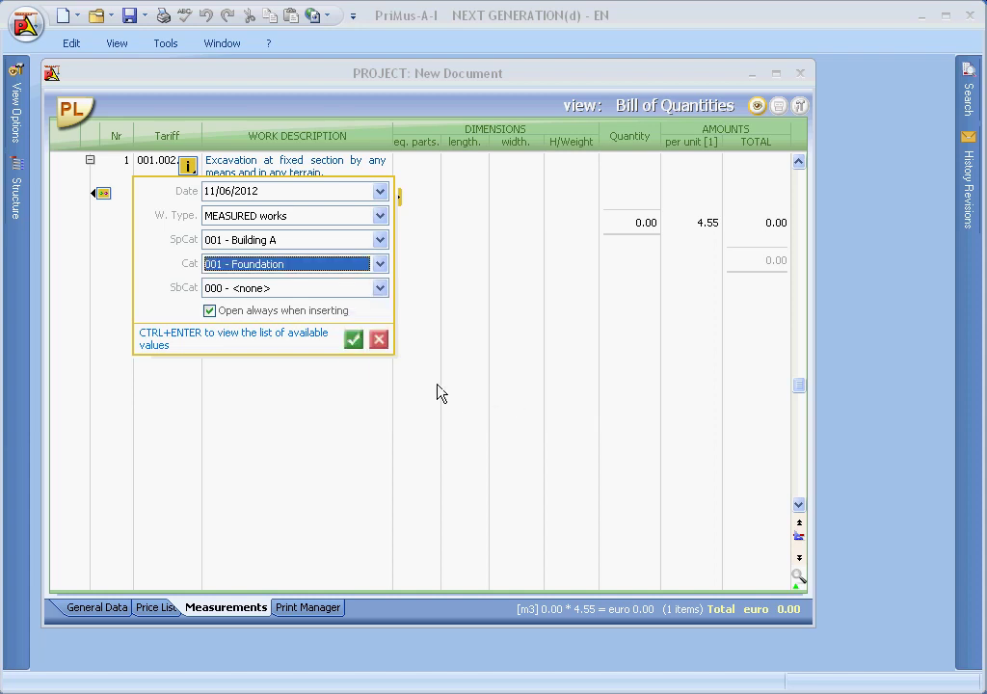
{"action": "left_click", "coordinate": [353, 339]}
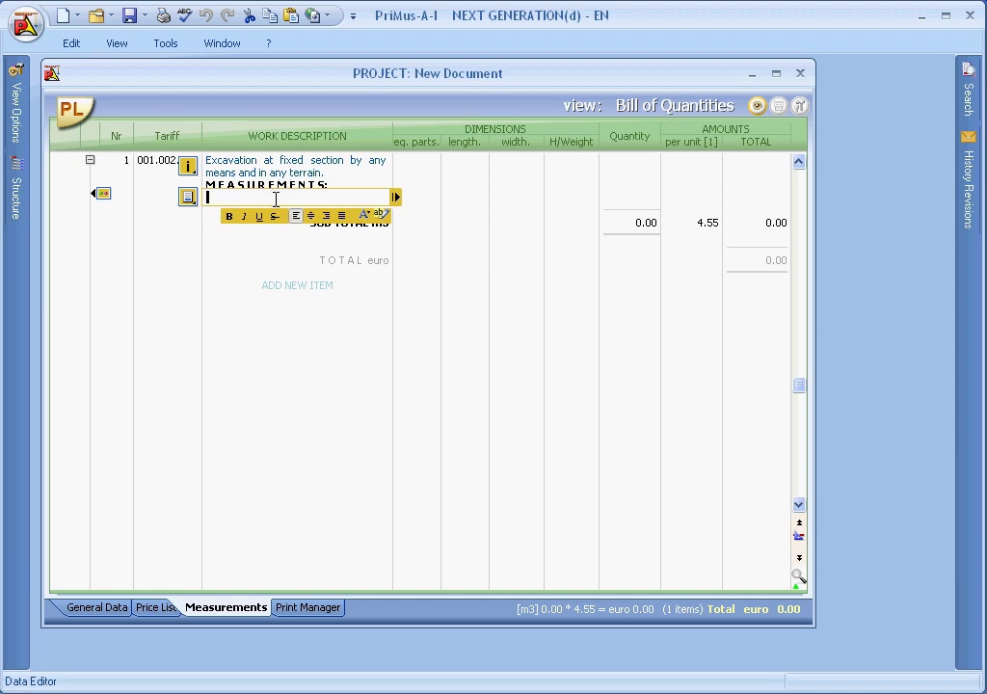
- Enter a "South SIDE" measurement line with 2 equal parts, length 5.65, width 2 and height 1.25
{"action": "type", "text": "South SIDE"}
{"action": "key", "text": "Return"}
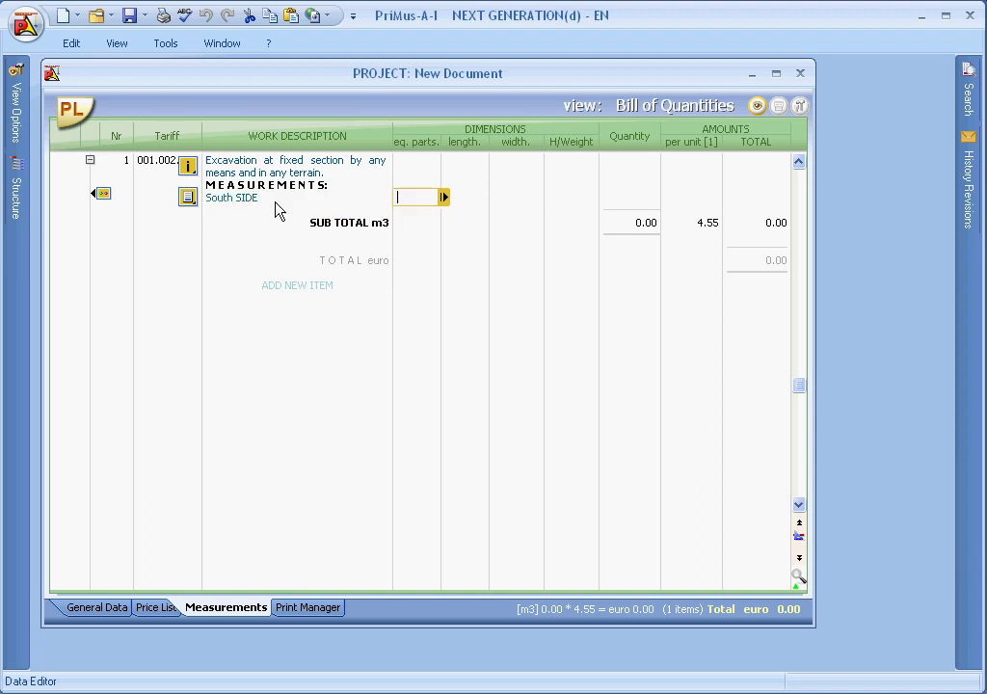
{"action": "type", "text": "2"}
{"action": "key", "text": "Return"}
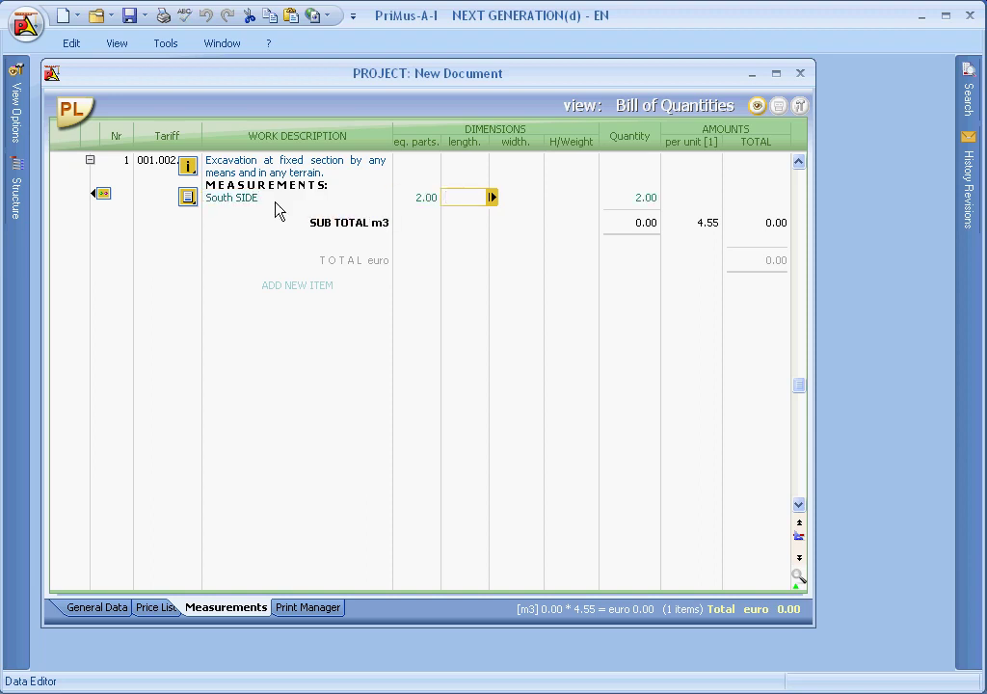
{"action": "type", "text": "5.65"}
{"action": "key", "text": "Return"}
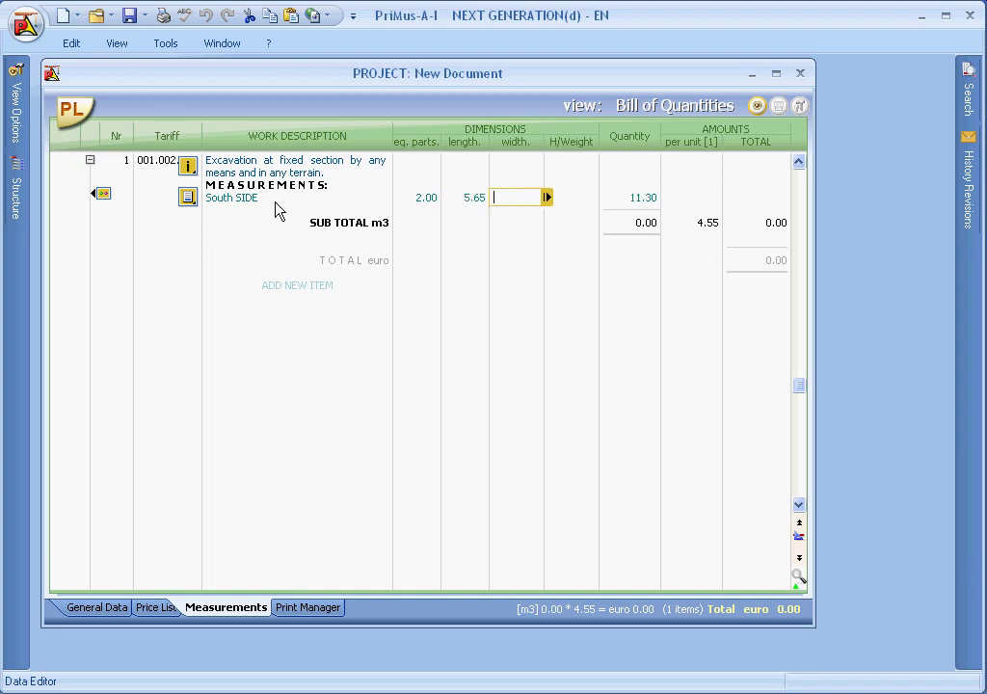
{"action": "type", "text": "2"}
{"action": "key", "text": "Return"}
{"action": "type", "text": "1.25"}
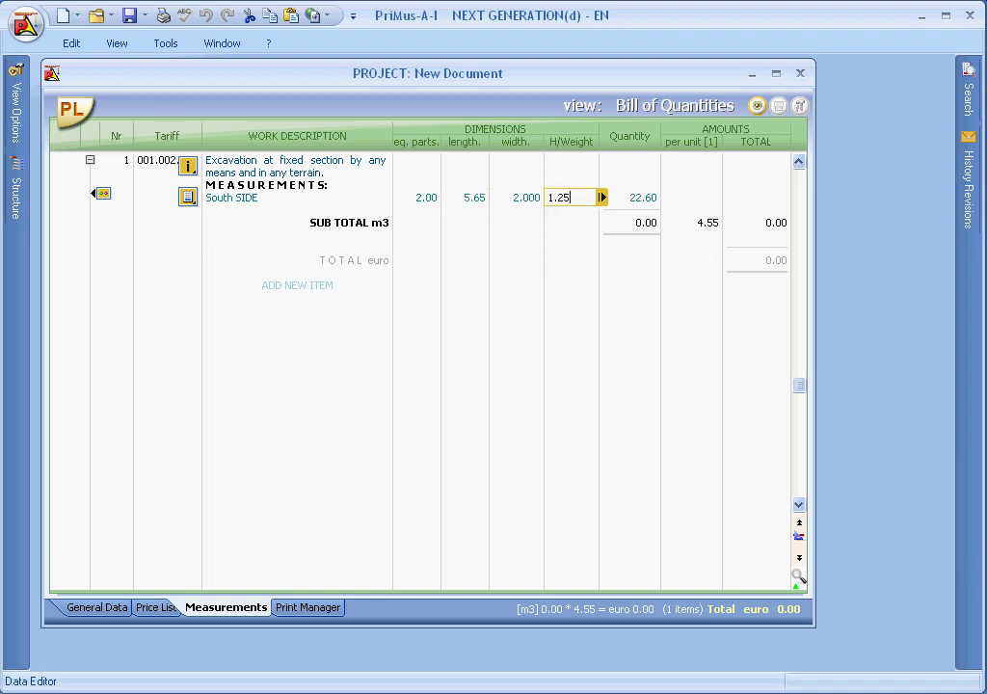
{"action": "key", "text": "Return"}
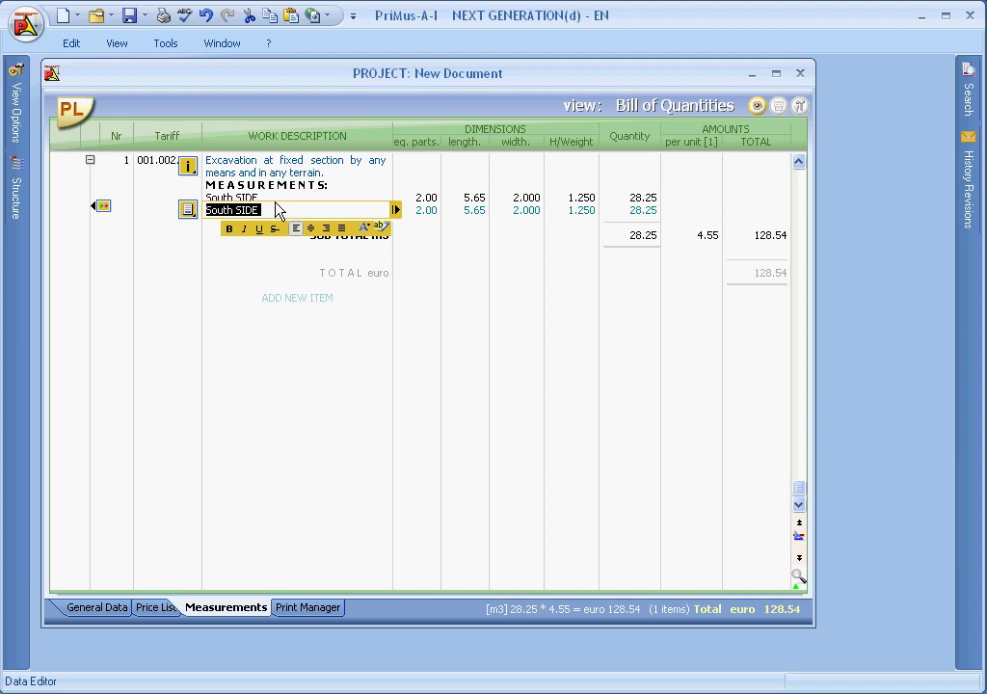
- Enter a second measurement line without description, with 3 equal parts, length 7, width 1.5 and height 1.75
{"action": "key", "text": "Delete"}
{"action": "key", "text": "Return"}
{"action": "type", "text": "3"}
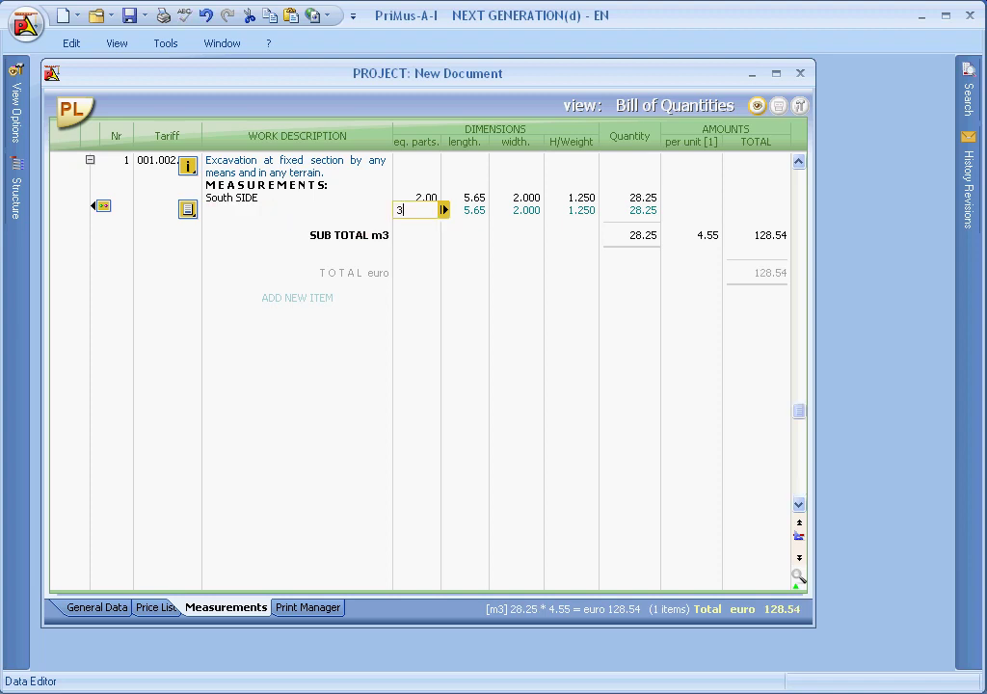
{"action": "key", "text": "Return"}
{"action": "type", "text": "7"}
{"action": "key", "text": "Return"}
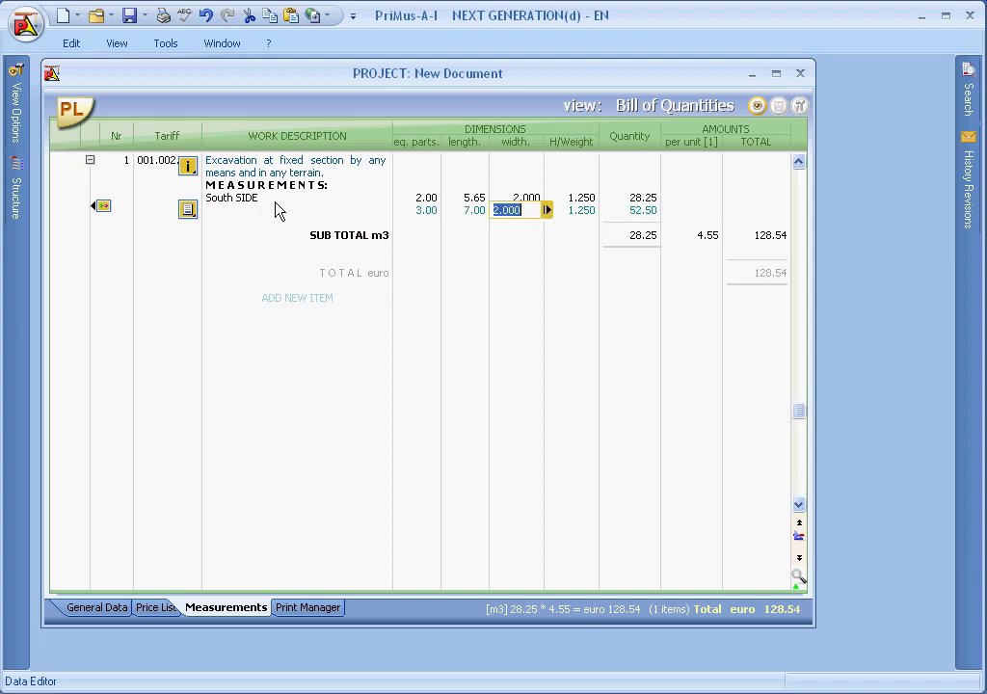
{"action": "type", "text": "1.5"}
{"action": "key", "text": "Return"}
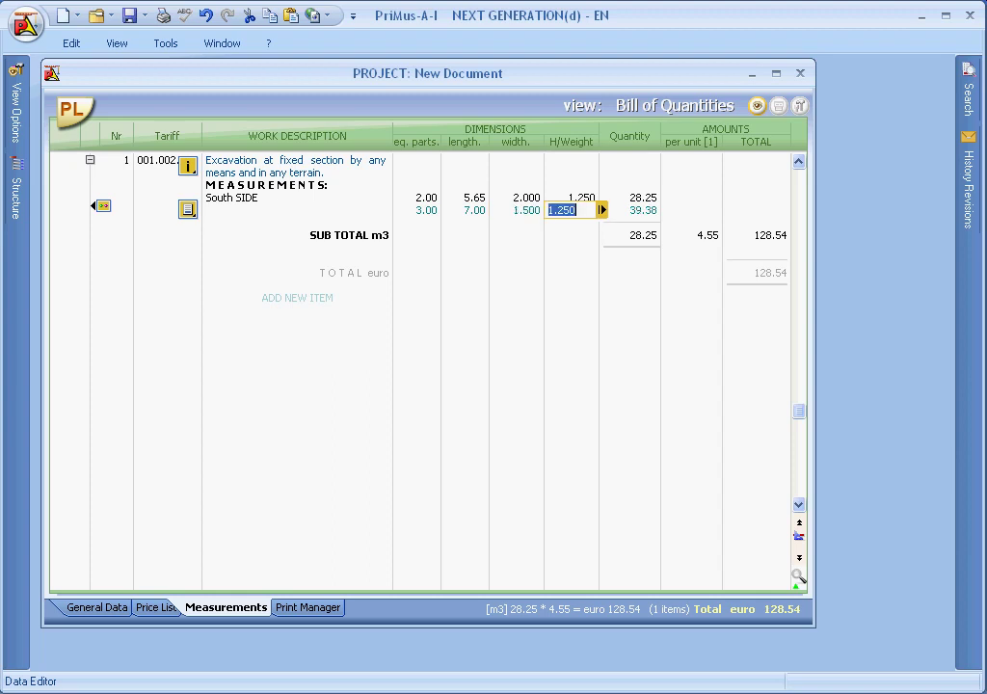
{"action": "type", "text": "1.75"}
{"action": "key", "text": "Return"}
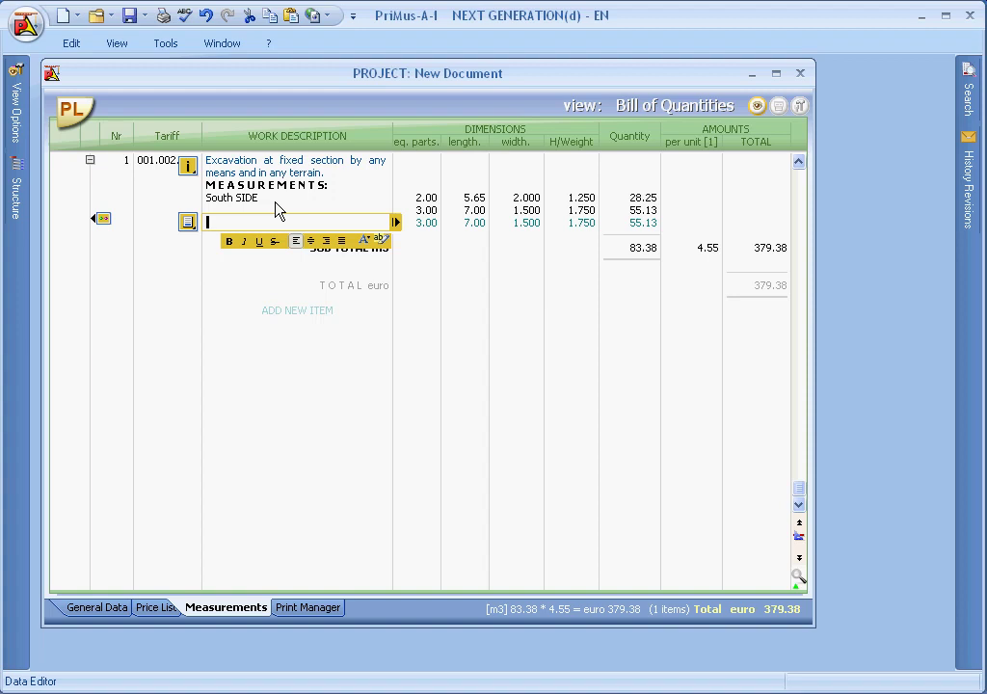
- Enter a "North SIDE" measurement line with equal parts left blank, length kept at 7.00, width 2 and height 2.5
{"action": "type", "text": "North SIDE"}
{"action": "key", "text": "Tab"}
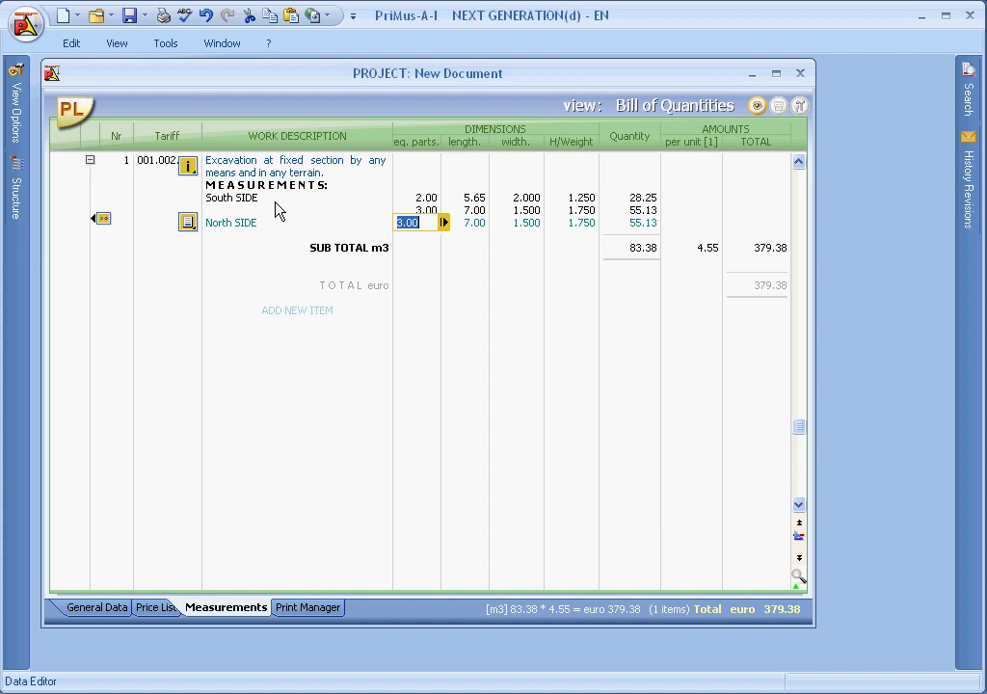
{"action": "key", "text": "Delete"}
{"action": "key", "text": "Tab"}
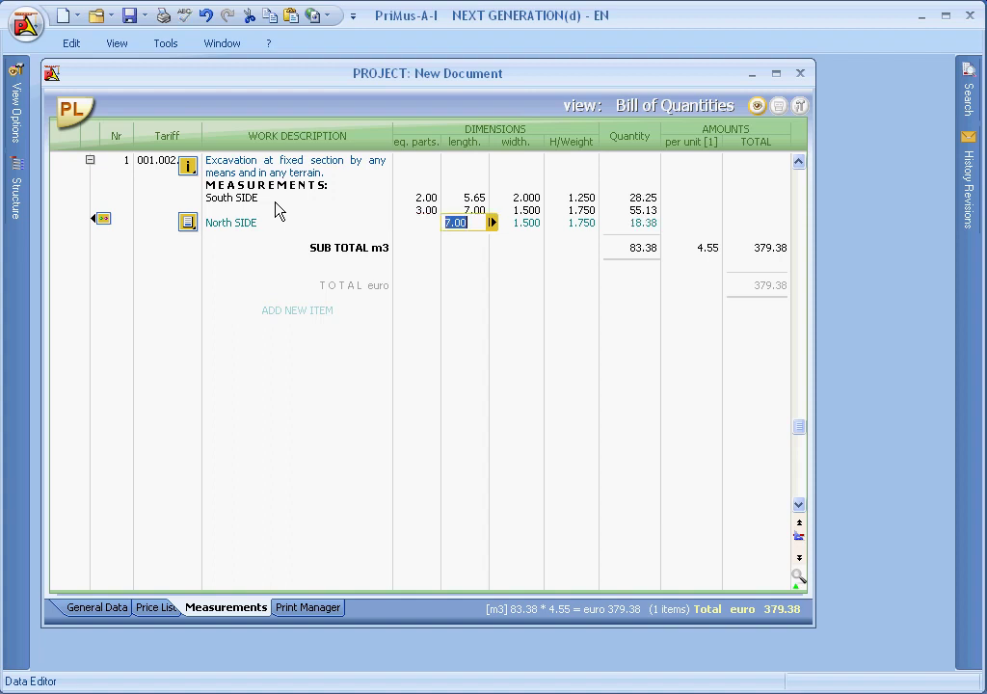
{"action": "key", "text": "Tab"}
{"action": "type", "text": "2"}
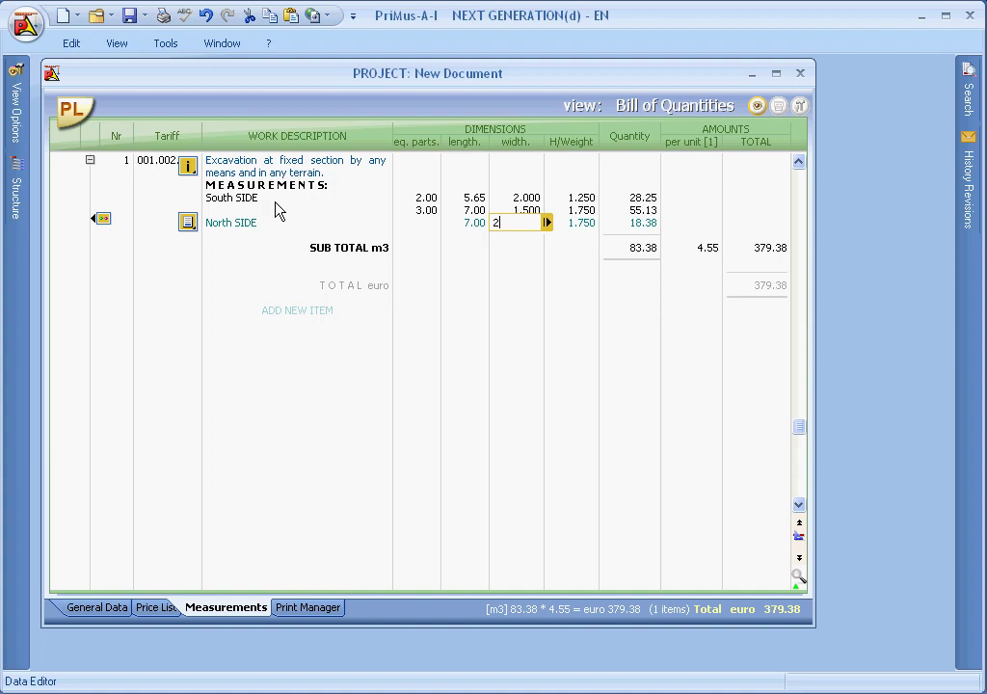
{"action": "key", "text": "Tab"}
{"action": "type", "text": "2.5"}
{"action": "key", "text": "Return"}
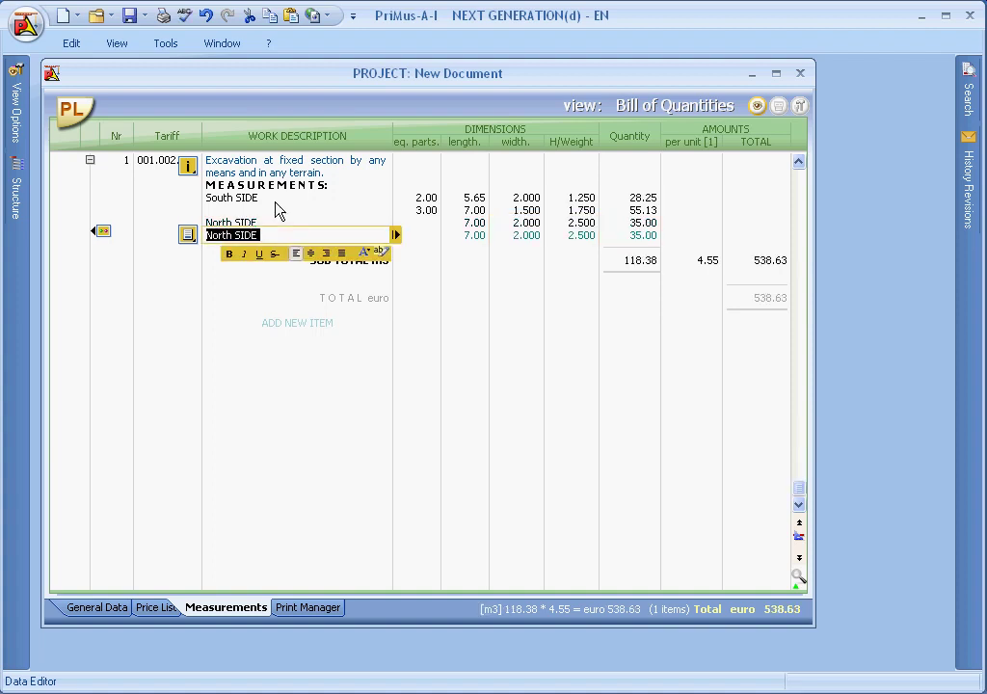
- Enter a measurement line without description, with equal parts (3*2.50)^2, length and width left blank, and height 0.75
{"action": "key", "text": "Delete"}
{"action": "key", "text": "Tab"}
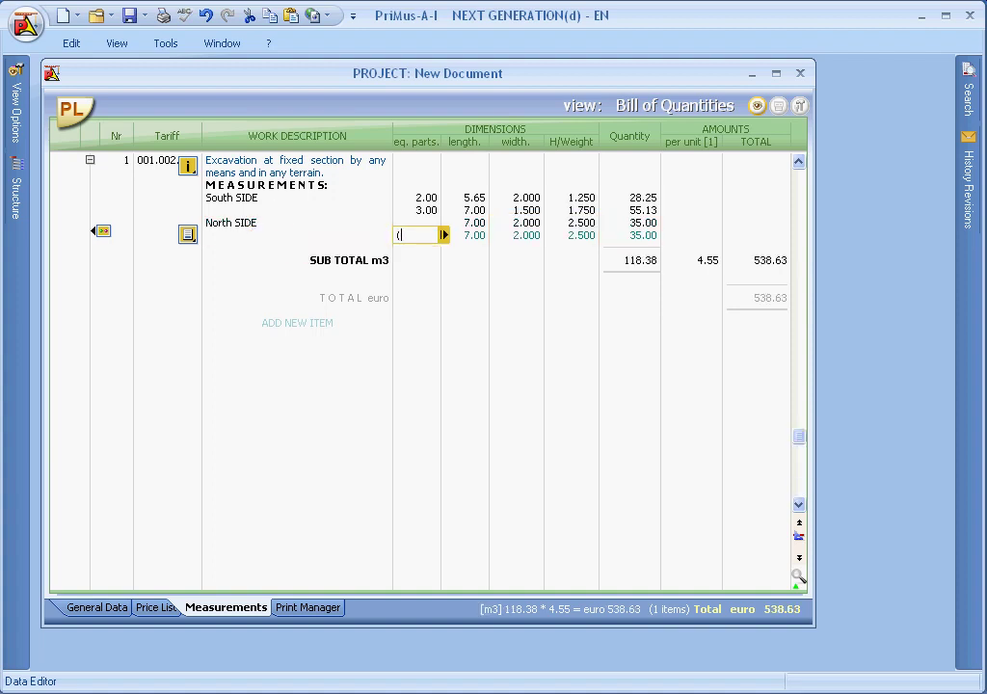
{"action": "type", "text": "(3*2.50)"}
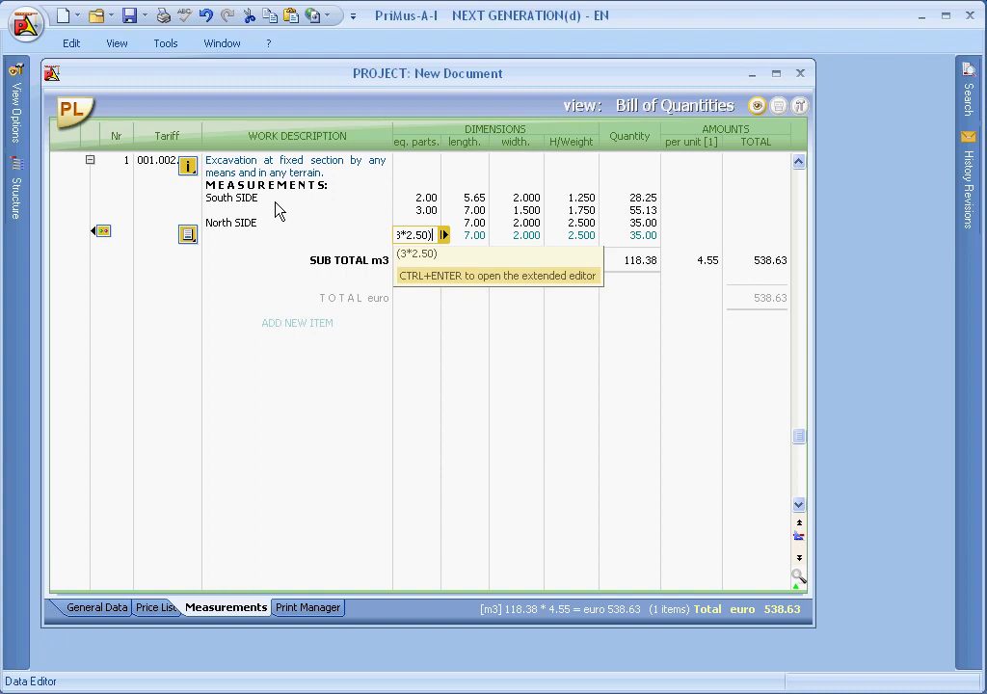
{"action": "type", "text": "^2"}
{"action": "key", "text": "Tab"}
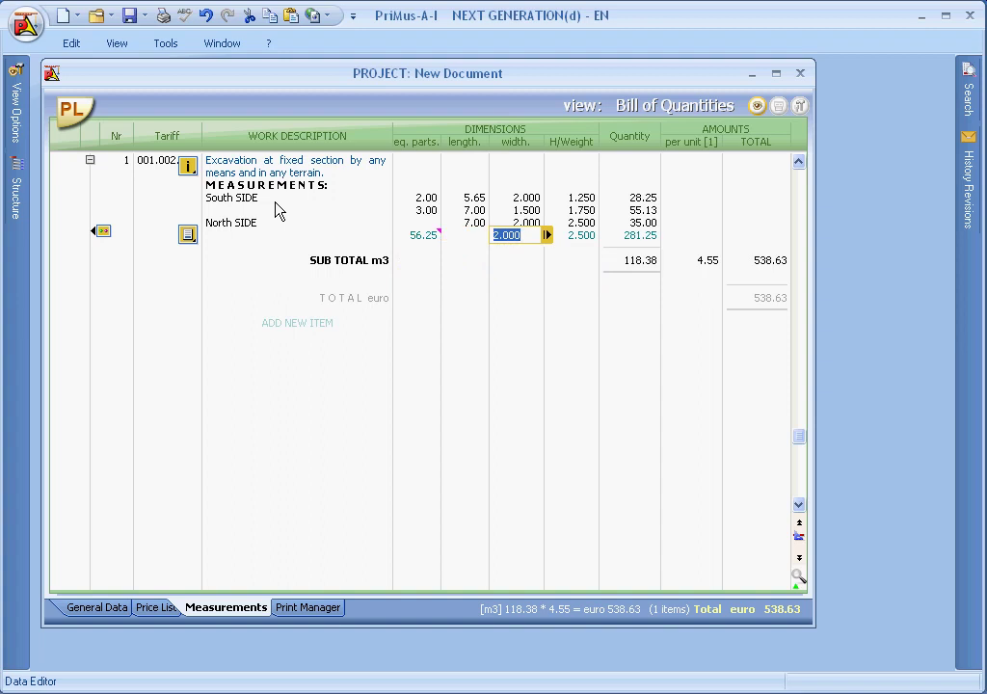
{"action": "key", "text": "Delete"}
{"action": "key", "text": "Tab"}
{"action": "type", "text": "0.75"}
{"action": "key", "text": "Return"}
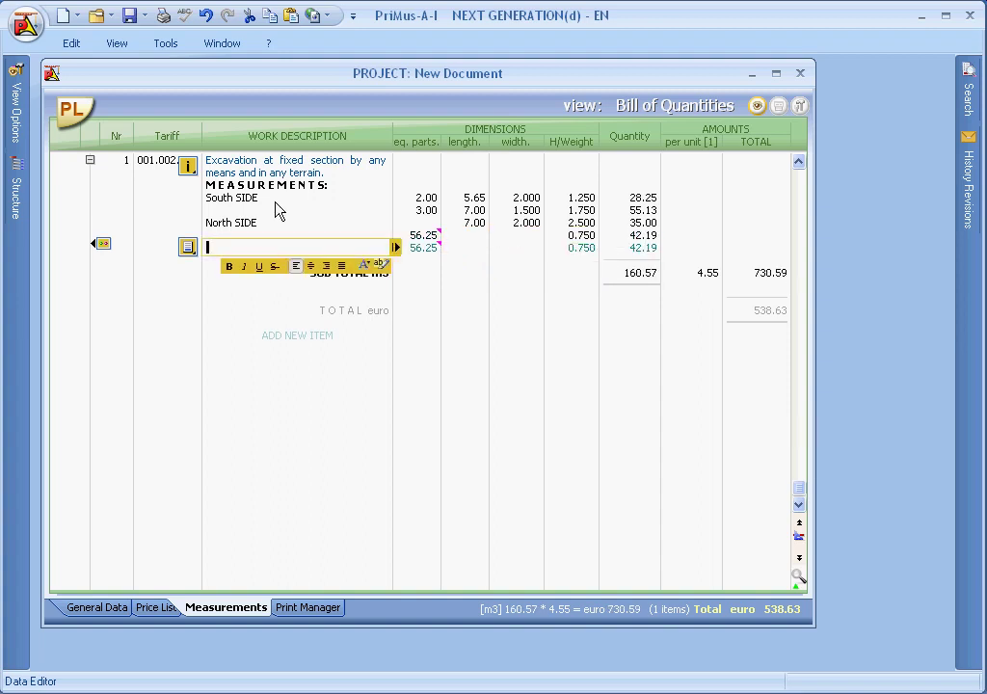
- Insert a partial subtotal of the excavation measurements directly above the North SIDE line
{"action": "left_click", "coordinate": [427, 235]}
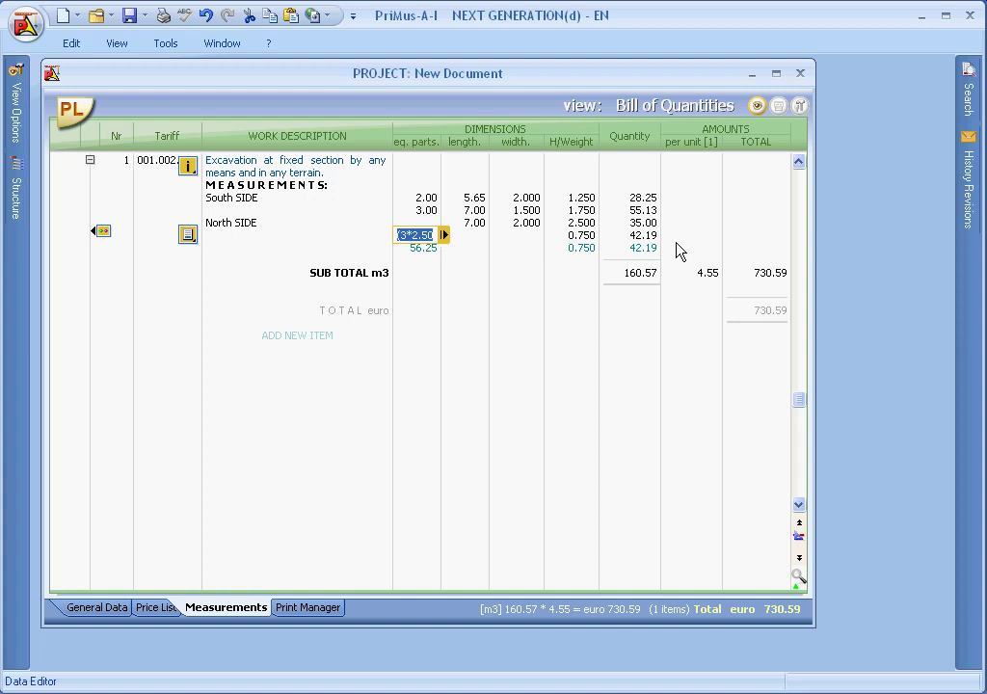
{"action": "left_click", "coordinate": [443, 221]}
{"action": "mouse_move", "coordinate": [444, 224]}
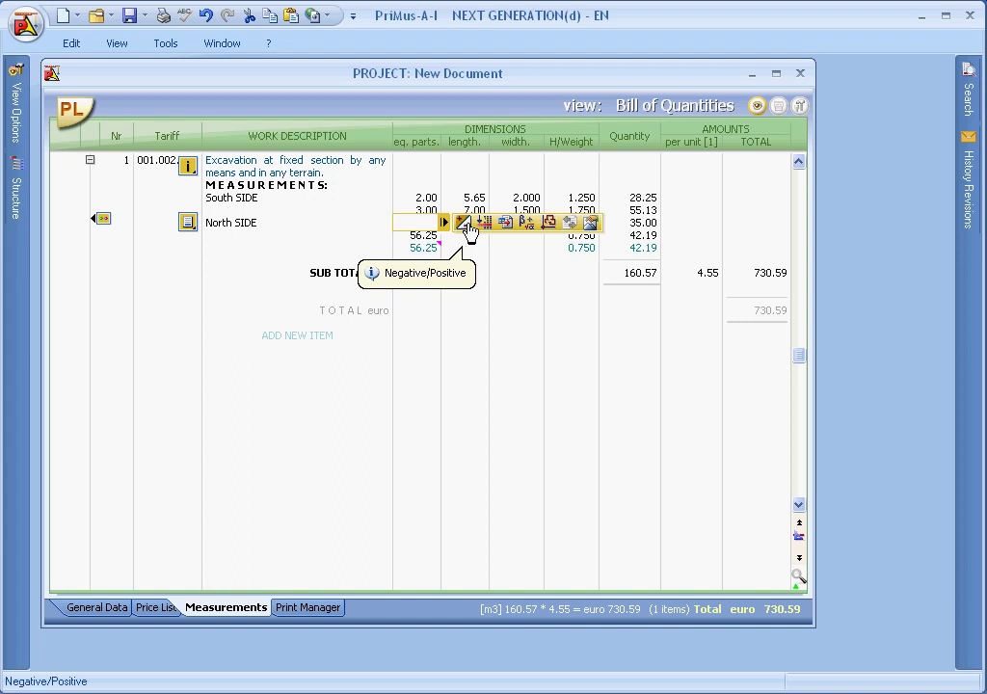
{"action": "left_click", "coordinate": [468, 226]}
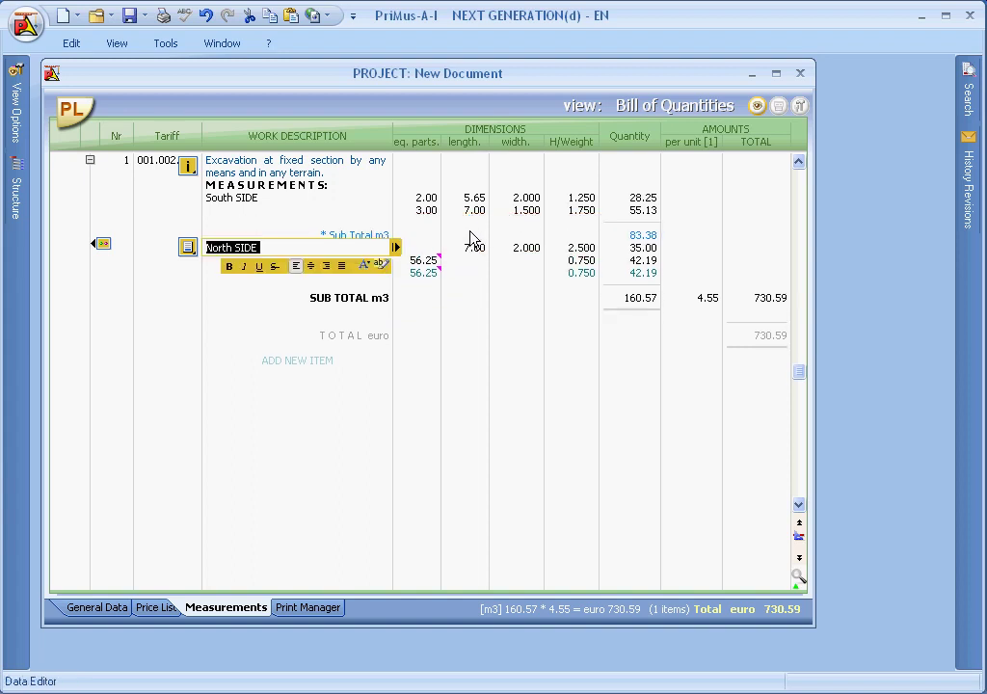
- Make the North SIDE measurement line negative and discard the unused new line below the formula line
{"action": "left_click", "coordinate": [424, 250]}
{"action": "left_click", "coordinate": [444, 253]}
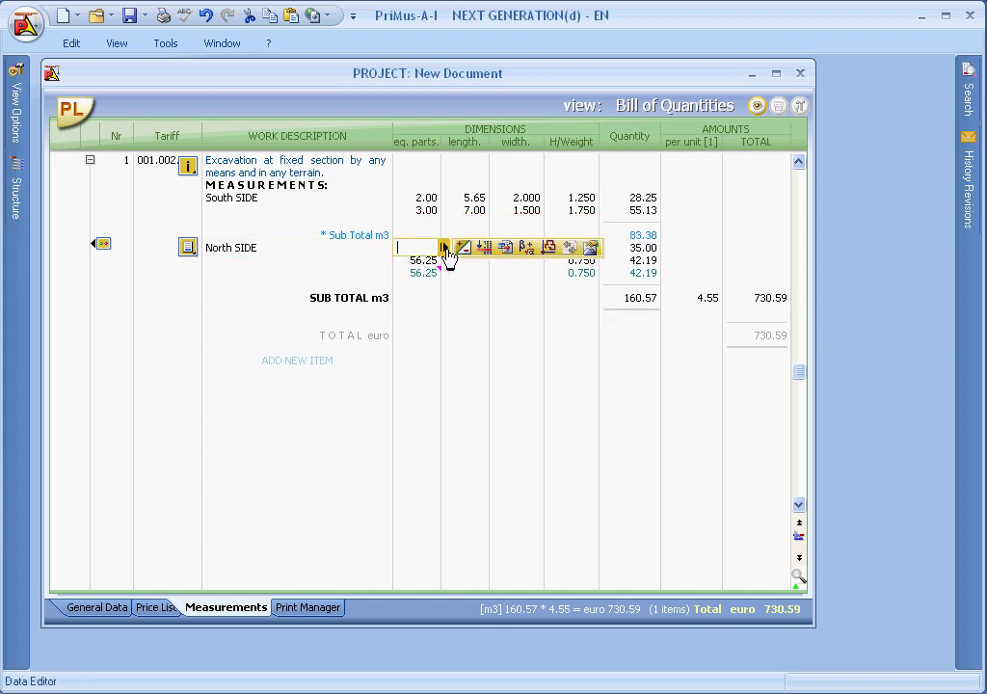
{"action": "left_click", "coordinate": [465, 250]}
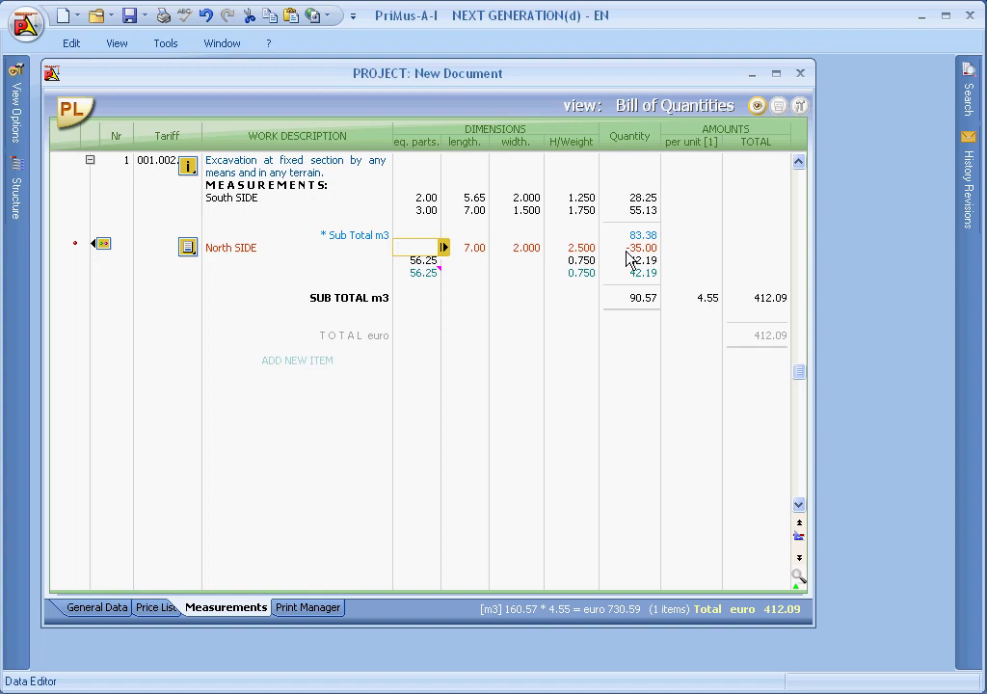
{"action": "left_click", "coordinate": [445, 247]}
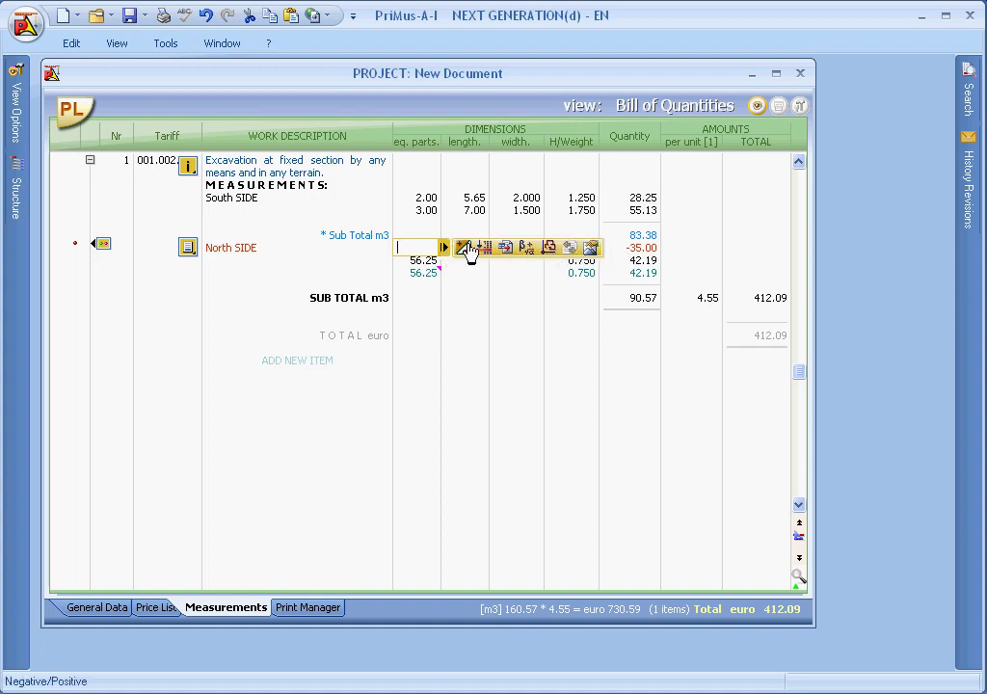
{"action": "left_click", "coordinate": [462, 273]}
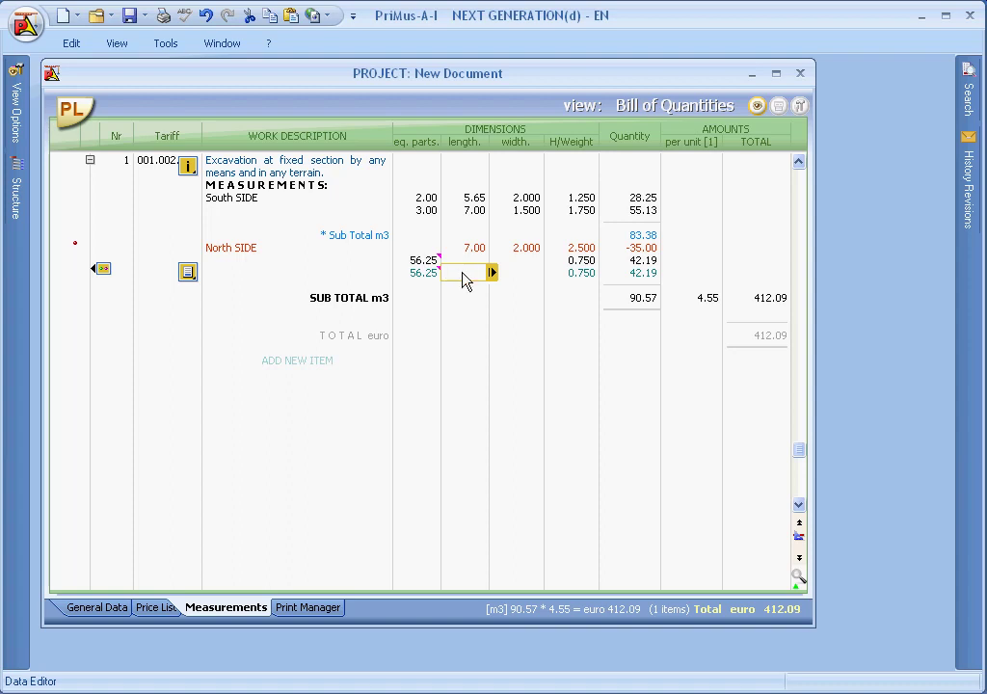
{"action": "left_click", "coordinate": [465, 280]}
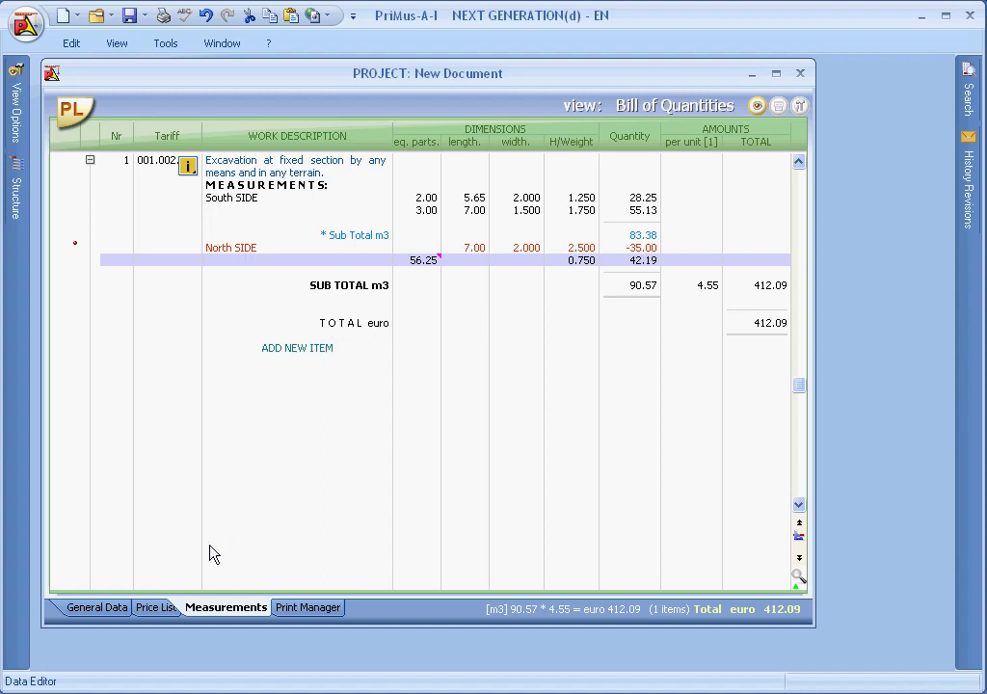
- Show the project's price list and open the price book PL Example_001.dcf from the PriMus Example Files folder
{"action": "left_click", "coordinate": [143, 607]}
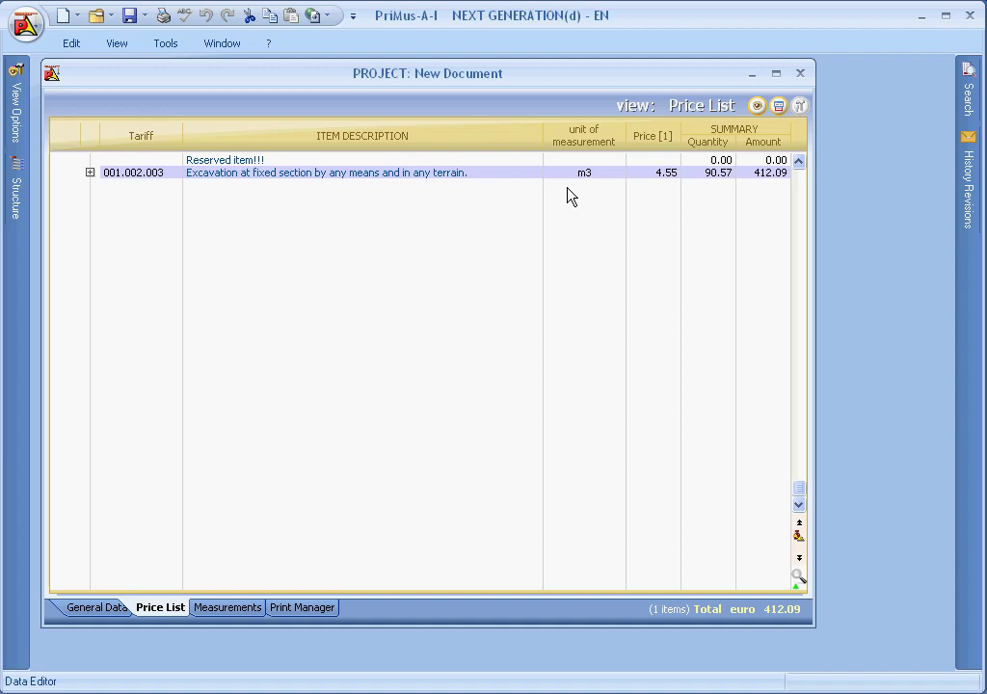
{"action": "left_click", "coordinate": [97, 16]}
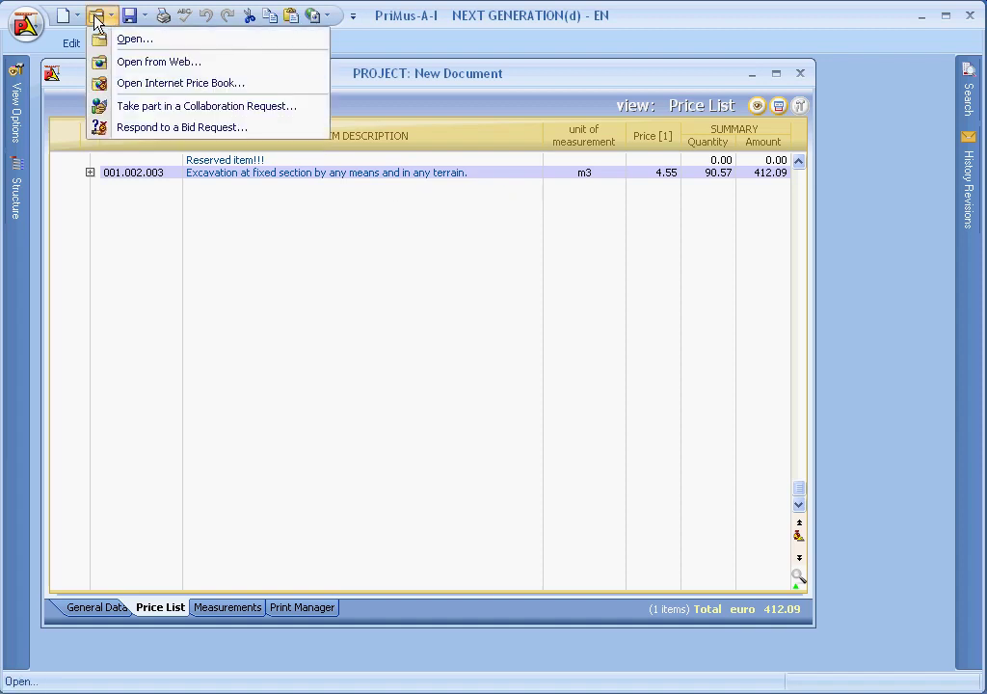
{"action": "left_click", "coordinate": [126, 41]}
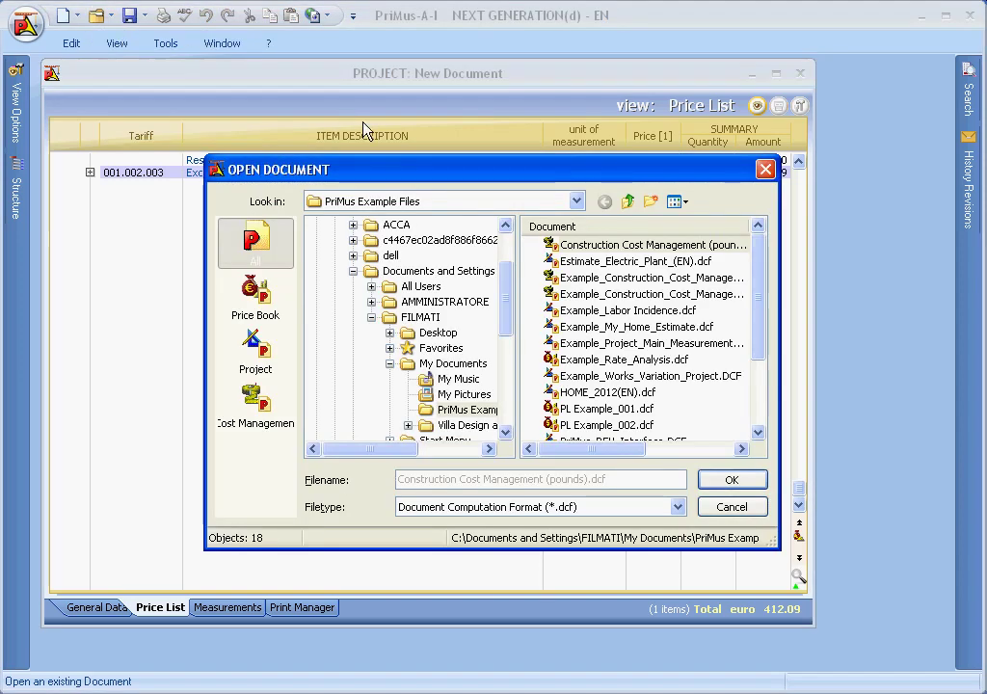
{"action": "left_click", "coordinate": [607, 409]}
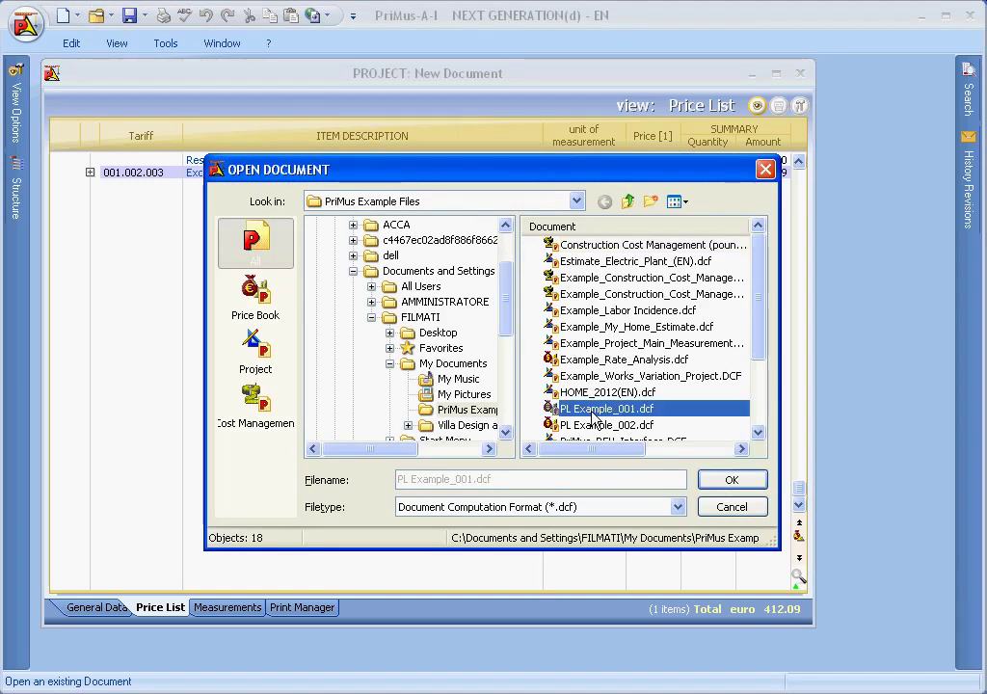
{"action": "left_click", "coordinate": [731, 482]}
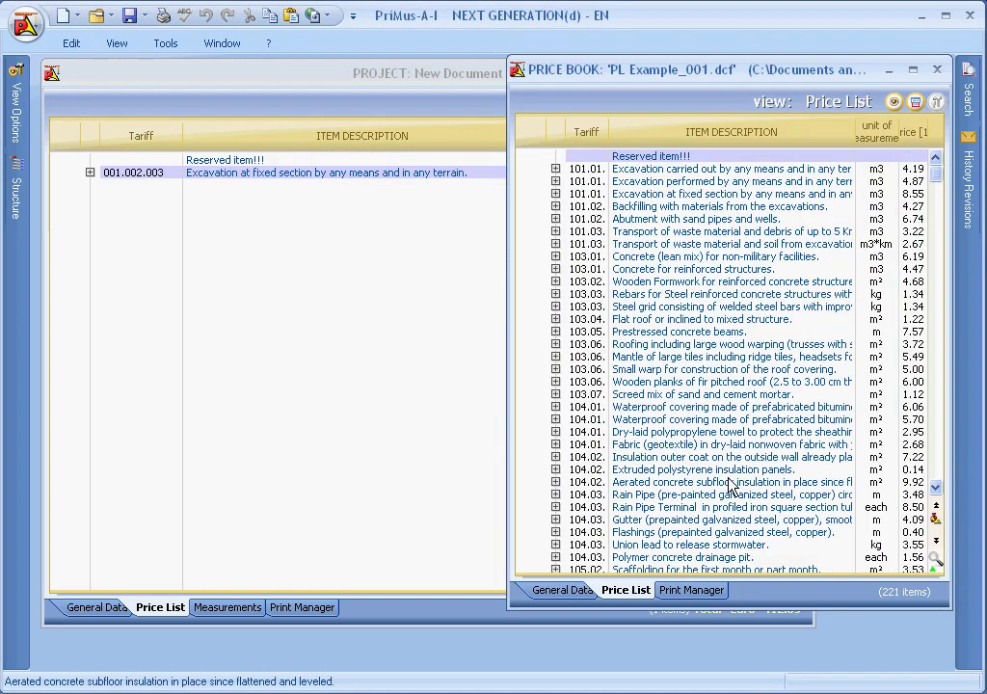
- Show the project's measurements beside the price book and search the price book descriptions for "concrete"
{"action": "left_click", "coordinate": [933, 567]}
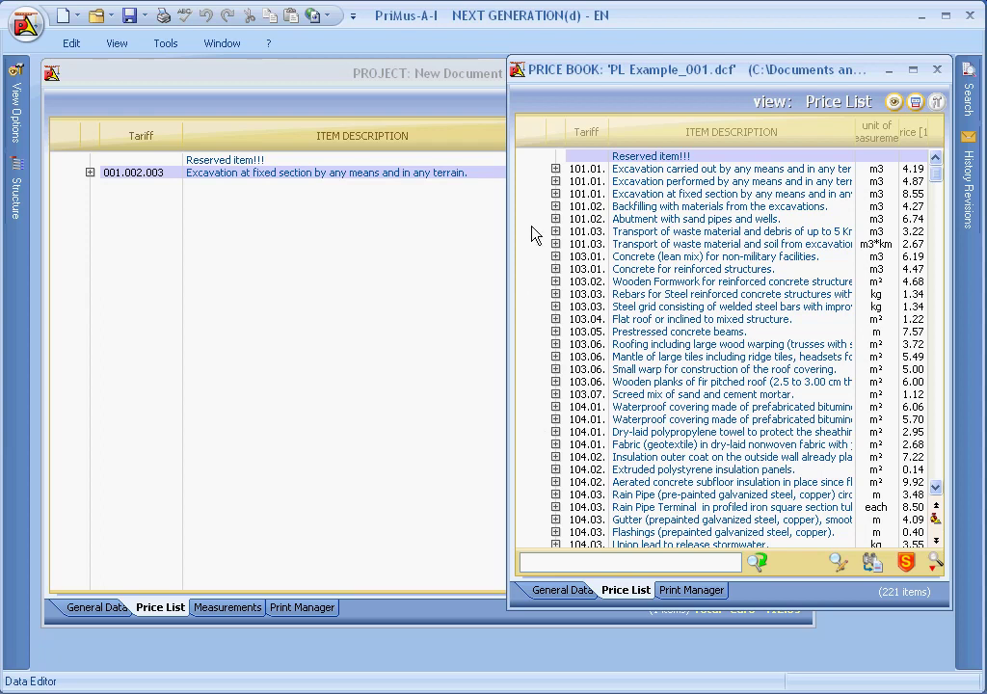
{"action": "left_click", "coordinate": [166, 624]}
{"action": "left_click", "coordinate": [233, 609]}
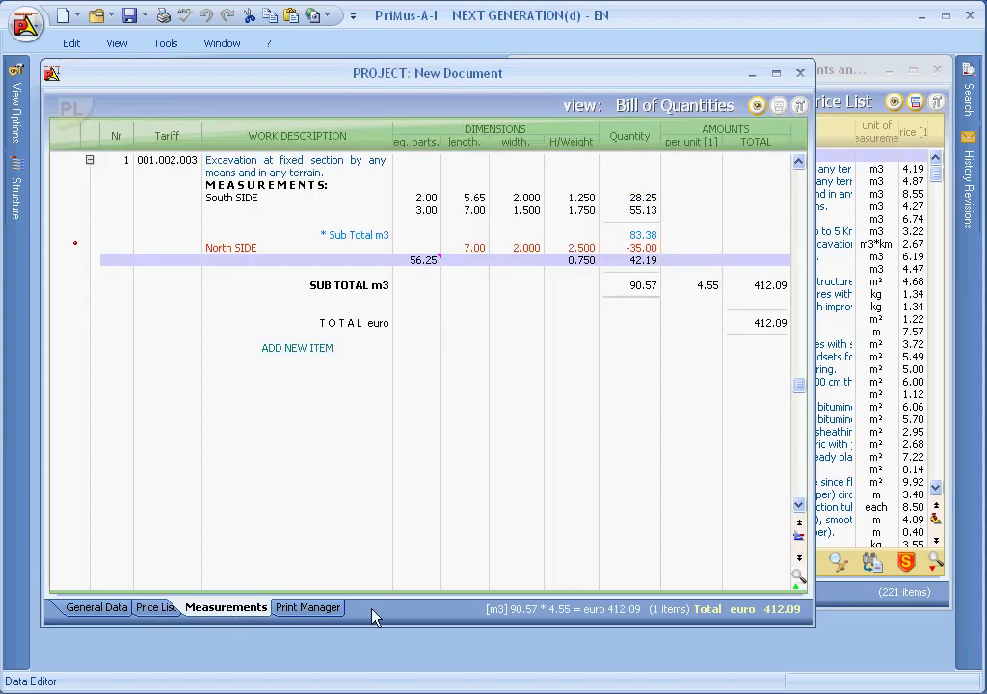
{"action": "left_click", "coordinate": [845, 599]}
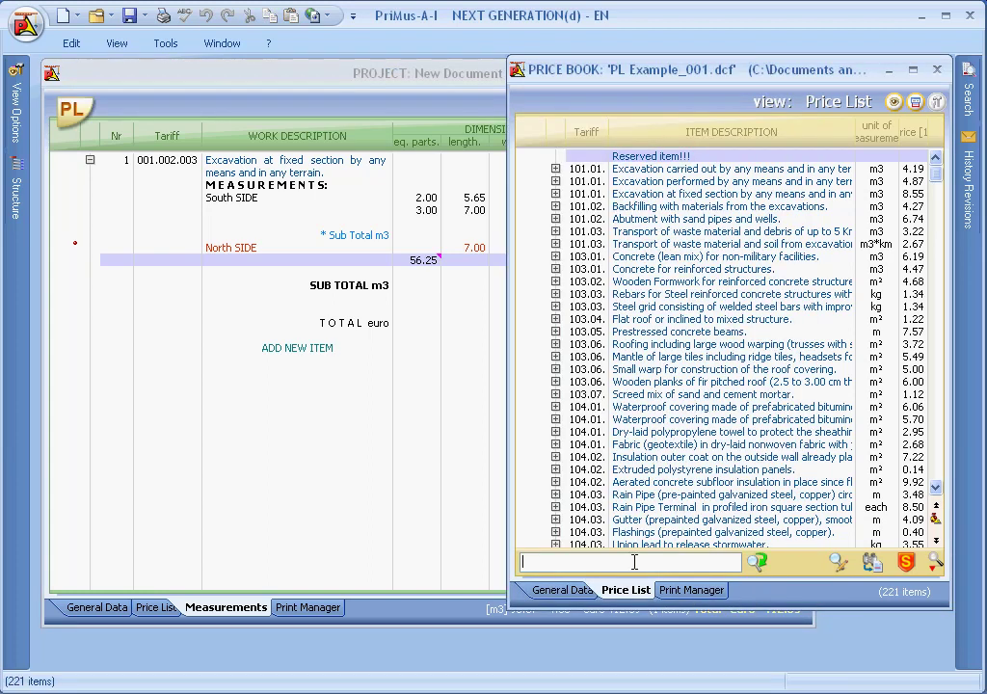
{"action": "type", "text": "con"}
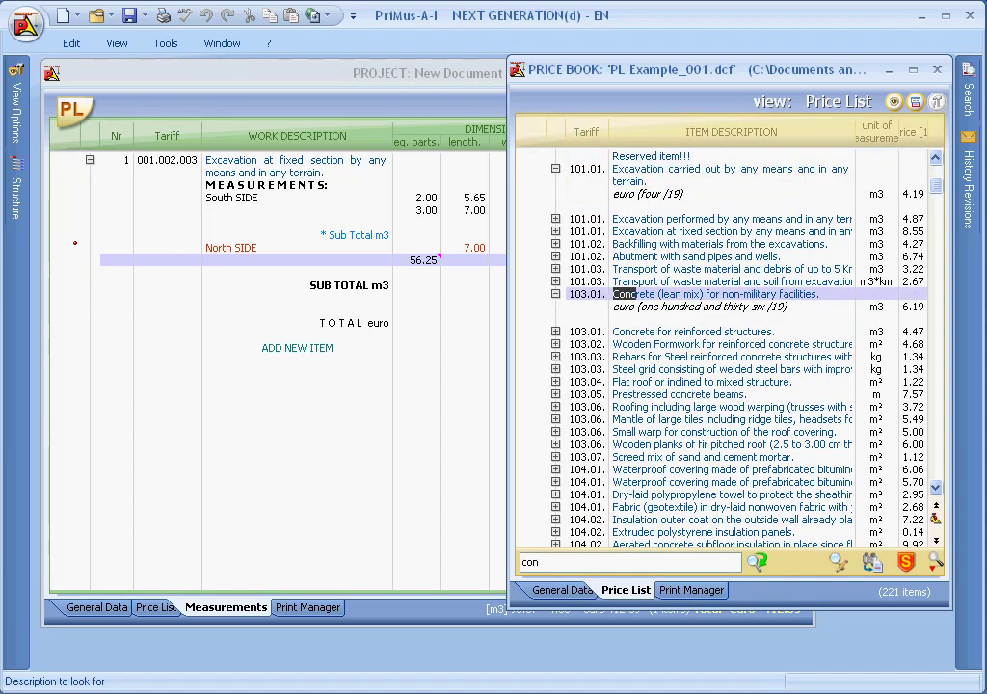
{"action": "type", "text": "cret"}
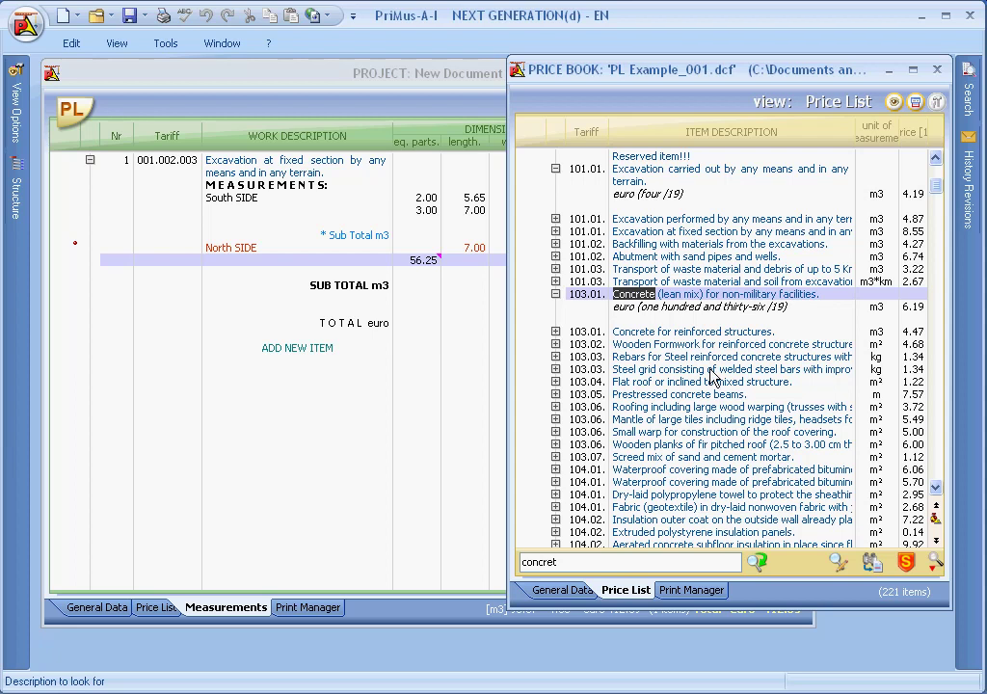
{"action": "type", "text": "e"}
- Add "Concrete for reinforced structures." from the price book as a new bill item and accept its classification data
{"action": "left_click", "coordinate": [694, 335]}
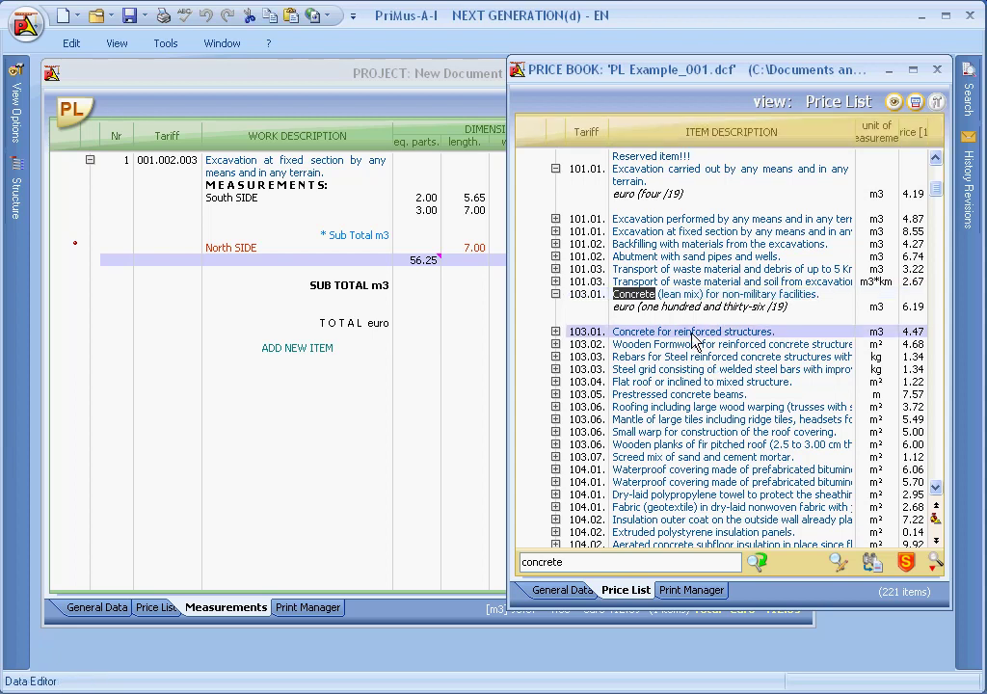
{"action": "left_click_drag", "start_coordinate": [695, 339], "coordinate": [478, 399]}
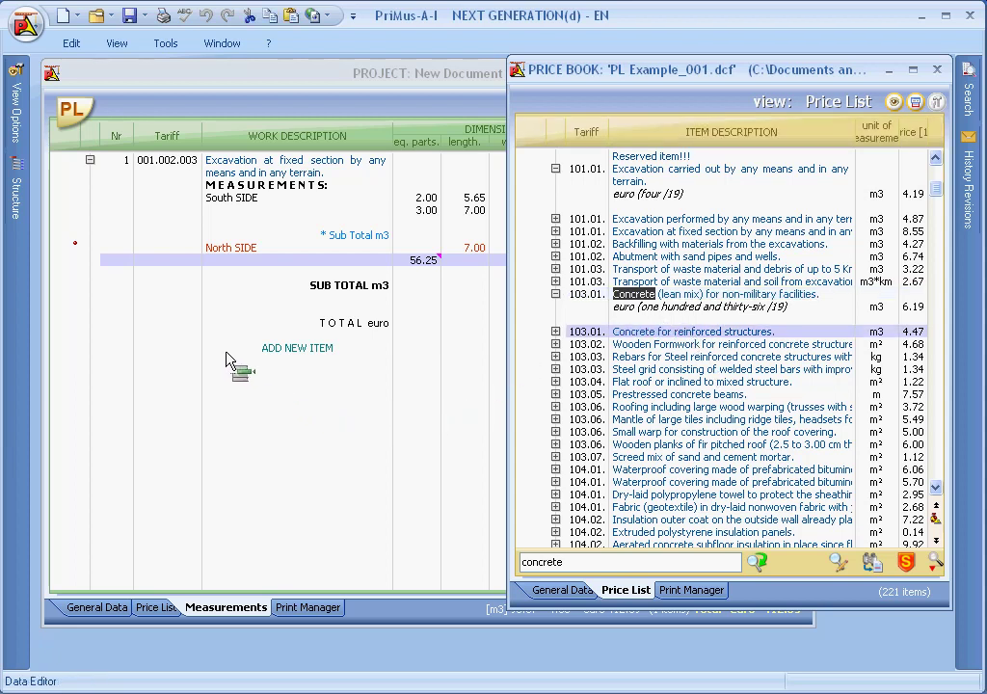
{"action": "left_click_drag", "start_coordinate": [229, 360], "coordinate": [227, 356]}
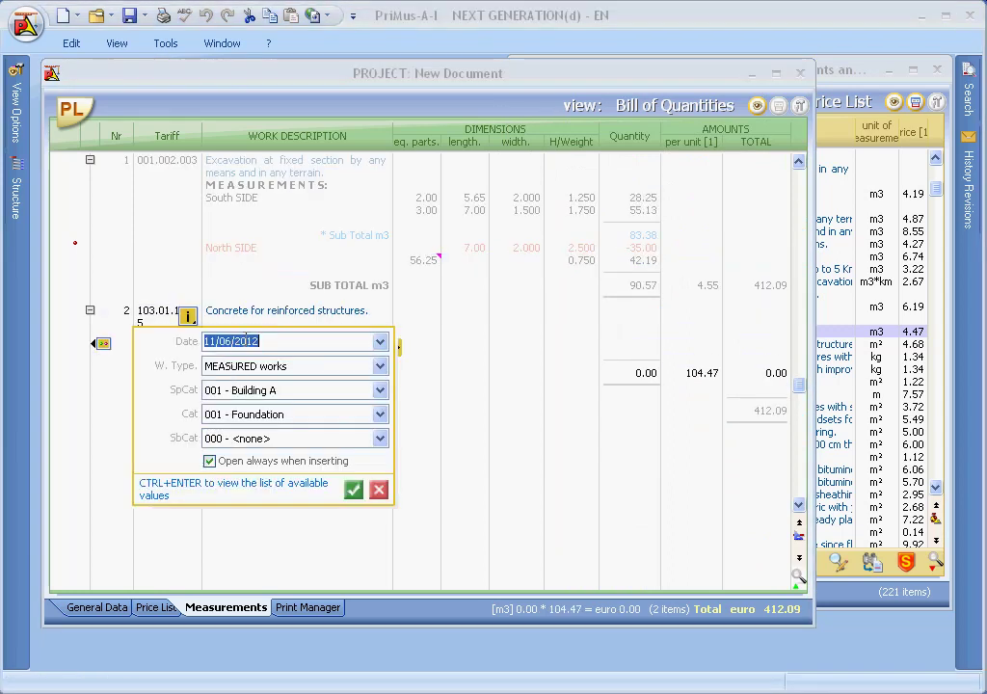
{"action": "left_click", "coordinate": [351, 492]}
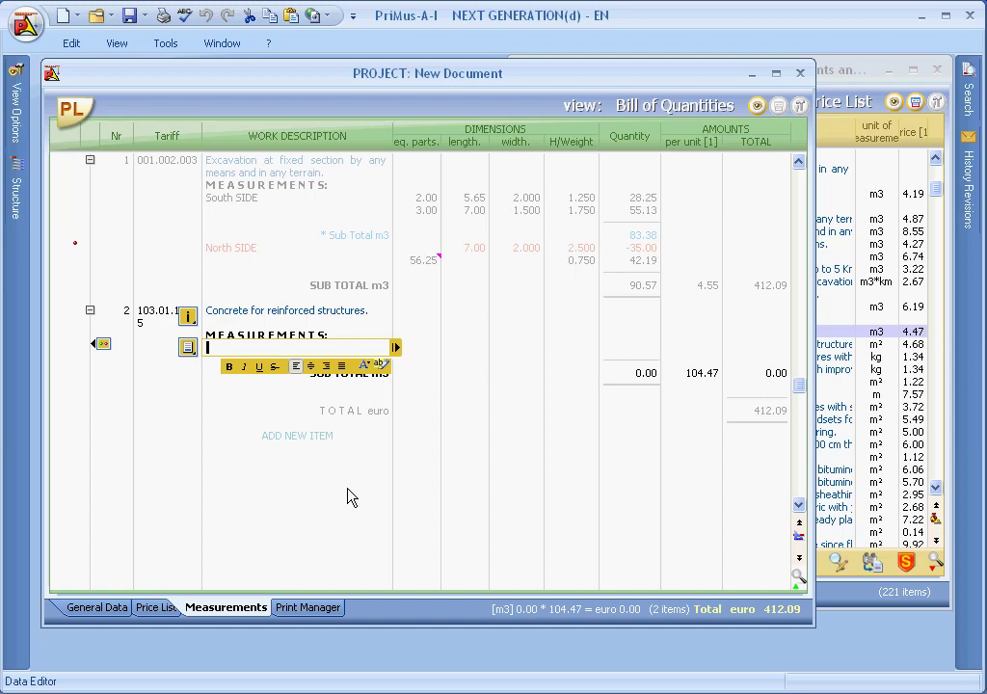
- Enter a "South SIDE" measurement line for the concrete item with 5 equal parts, length 7.5, width 0.5 and height 0.5
{"action": "type", "text": "Suoth "}
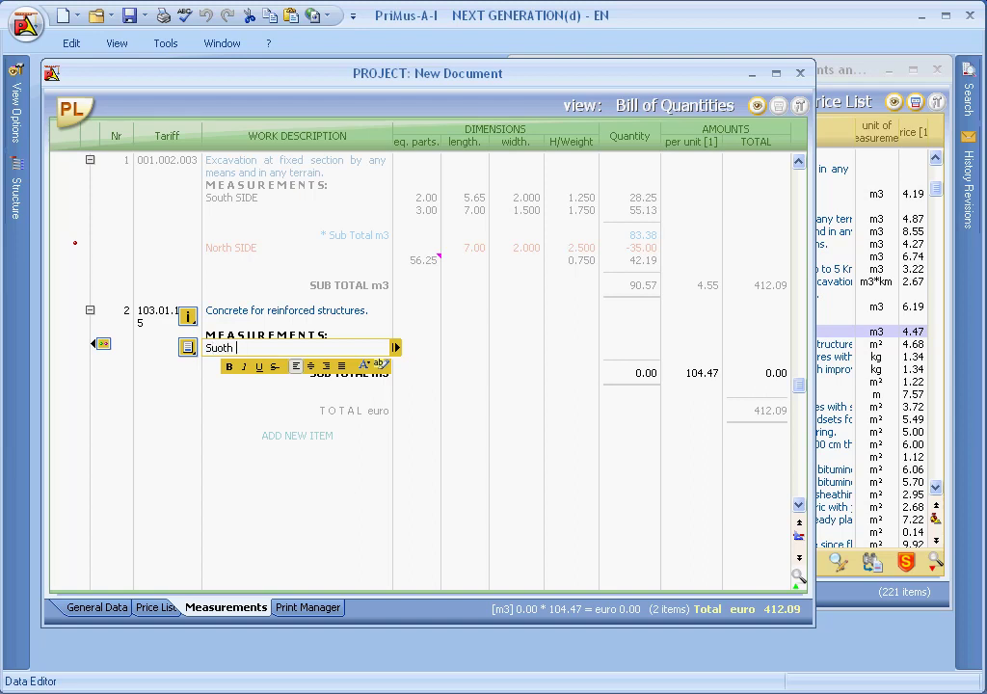
{"action": "type", "text": "SIDE"}
{"action": "key", "text": "Tab"}
{"action": "type", "text": "5"}
{"action": "key", "text": "Tab"}
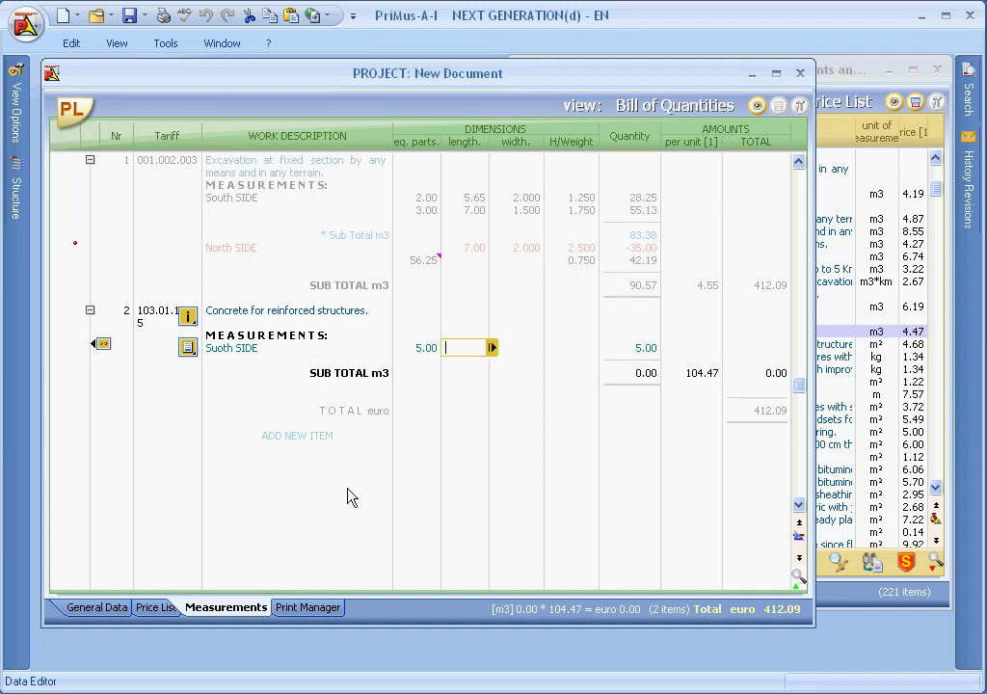
{"action": "type", "text": "7.5"}
{"action": "key", "text": "Tab"}
{"action": "type", "text": "0"}
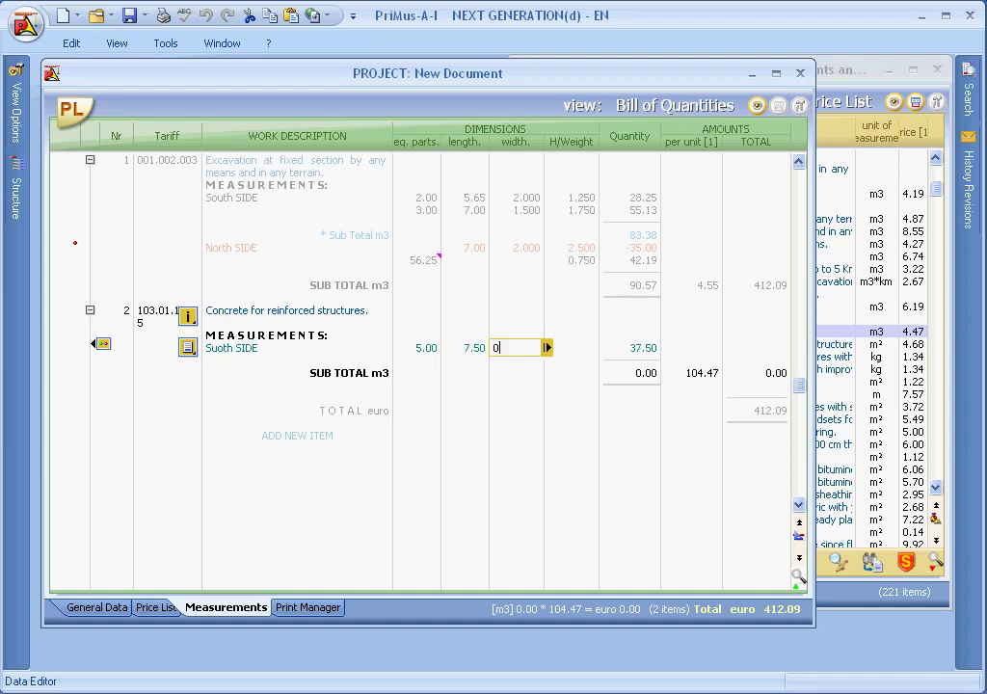
{"action": "type", "text": ".5"}
{"action": "key", "text": "Tab"}
{"action": "type", "text": "0.5"}
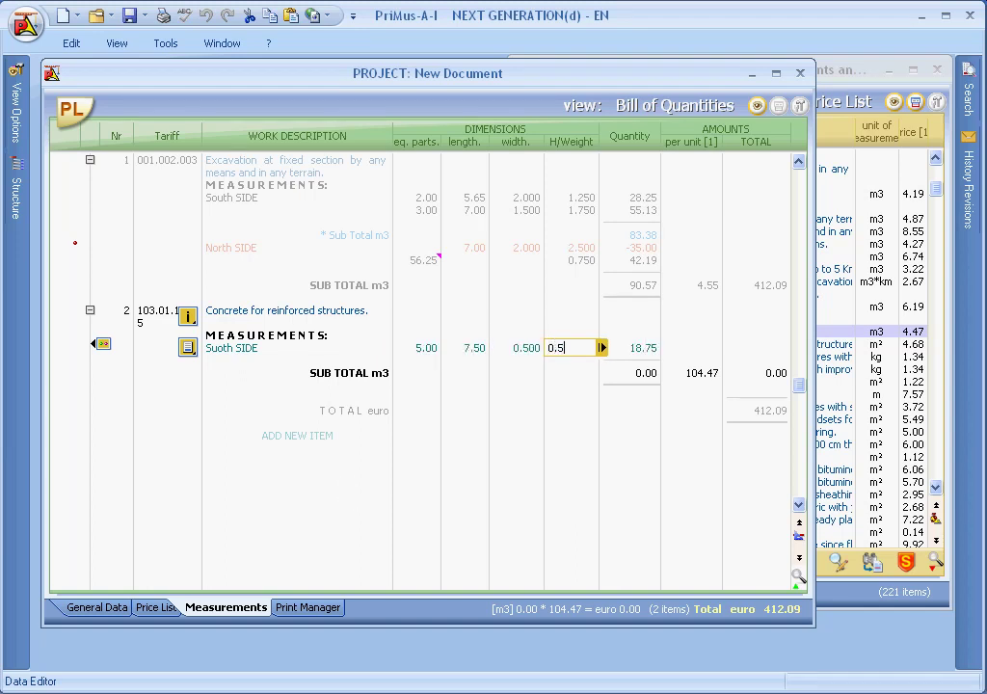
{"action": "key", "text": "Return"}
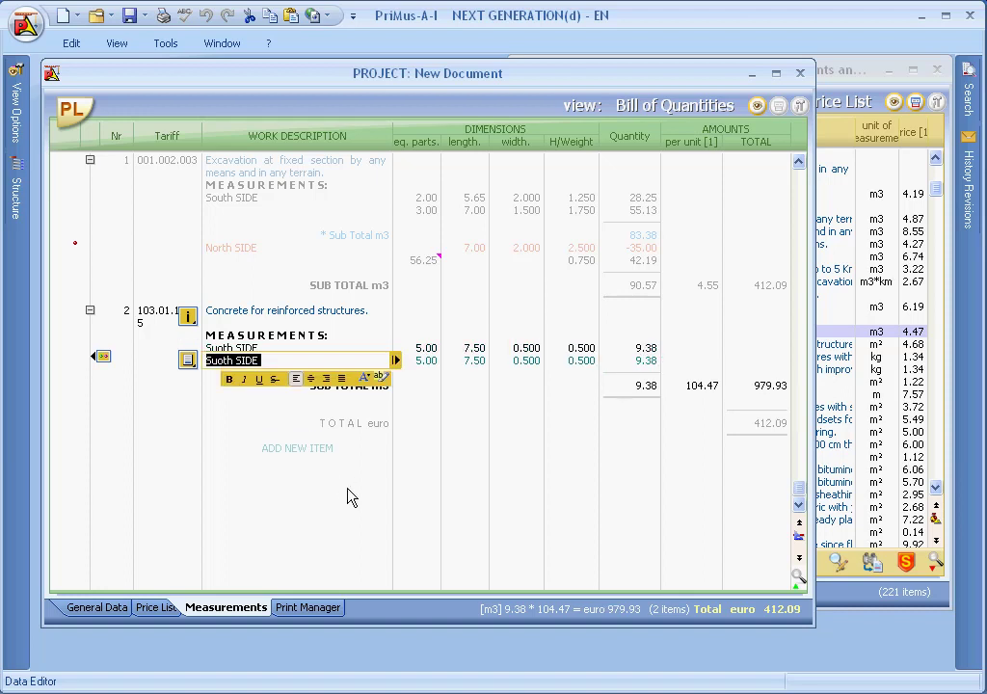
{"action": "key", "text": "Escape"}
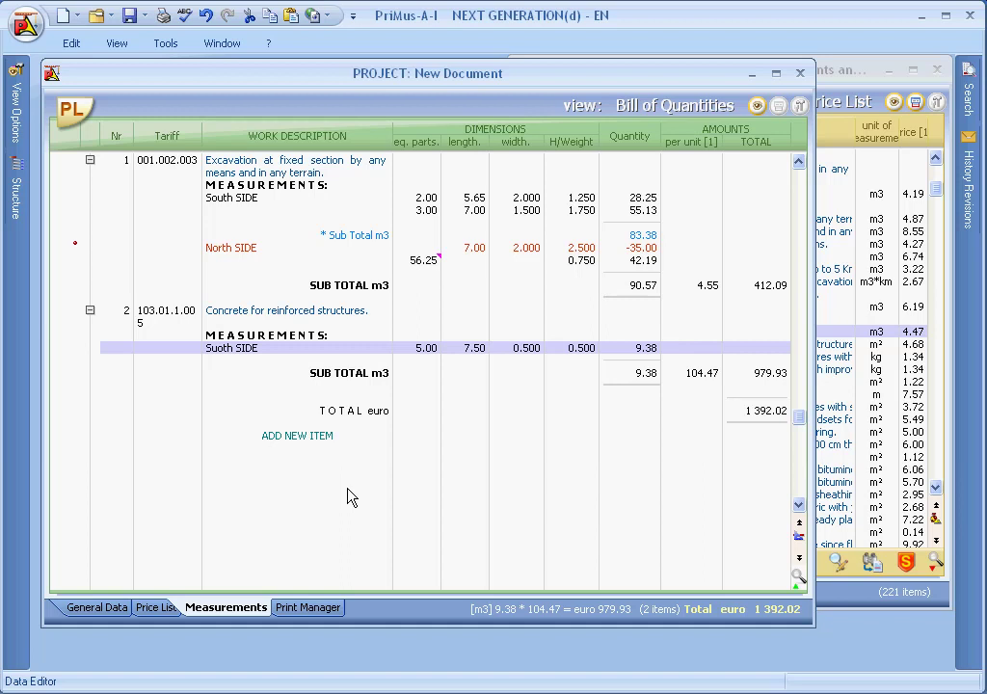
{"action": "key", "text": "ctrl+z"}
- Modify the price list data of the first excavation item in the bill, setting its price to 5.15
{"action": "left_click", "coordinate": [267, 161]}
{"action": "right_click", "coordinate": [272, 167]}
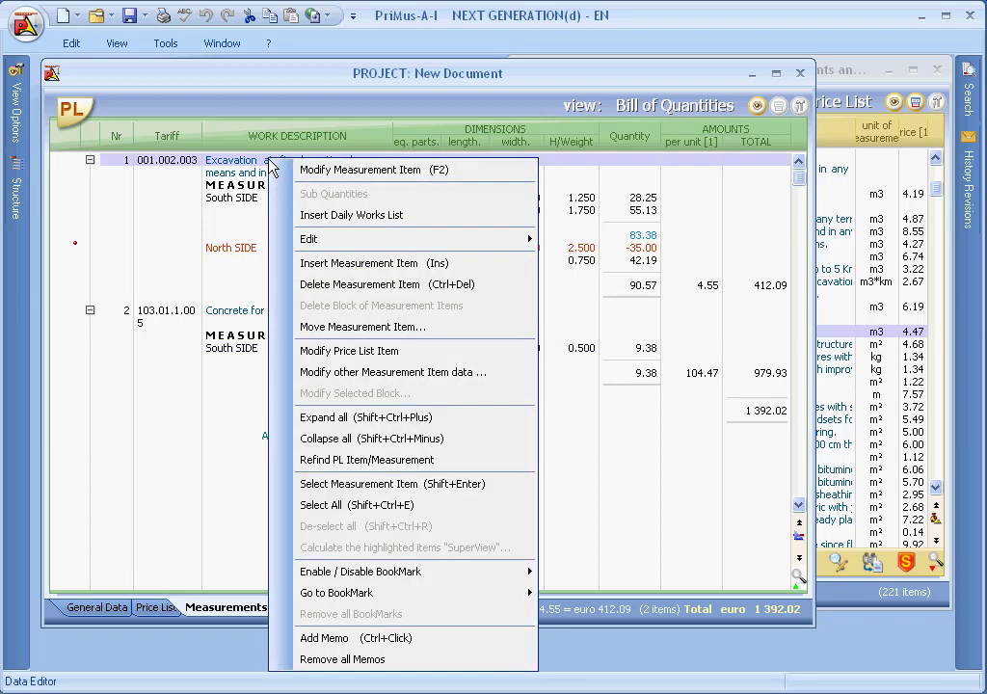
{"action": "left_click", "coordinate": [374, 359]}
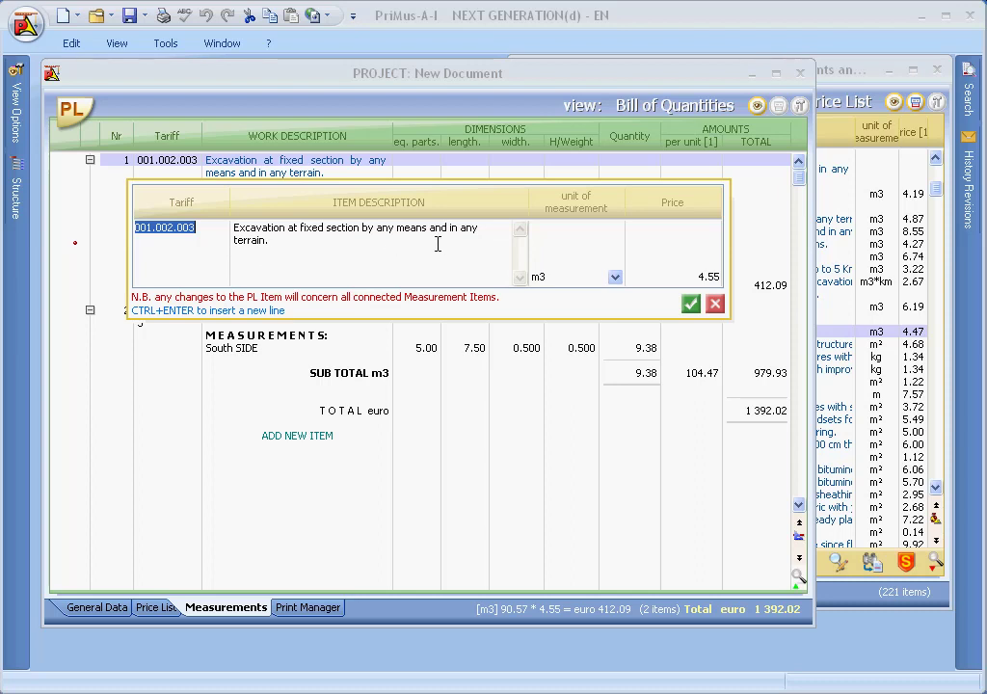
{"action": "left_click", "coordinate": [661, 273]}
{"action": "left_click_drag", "start_coordinate": [662, 272], "coordinate": [624, 276]}
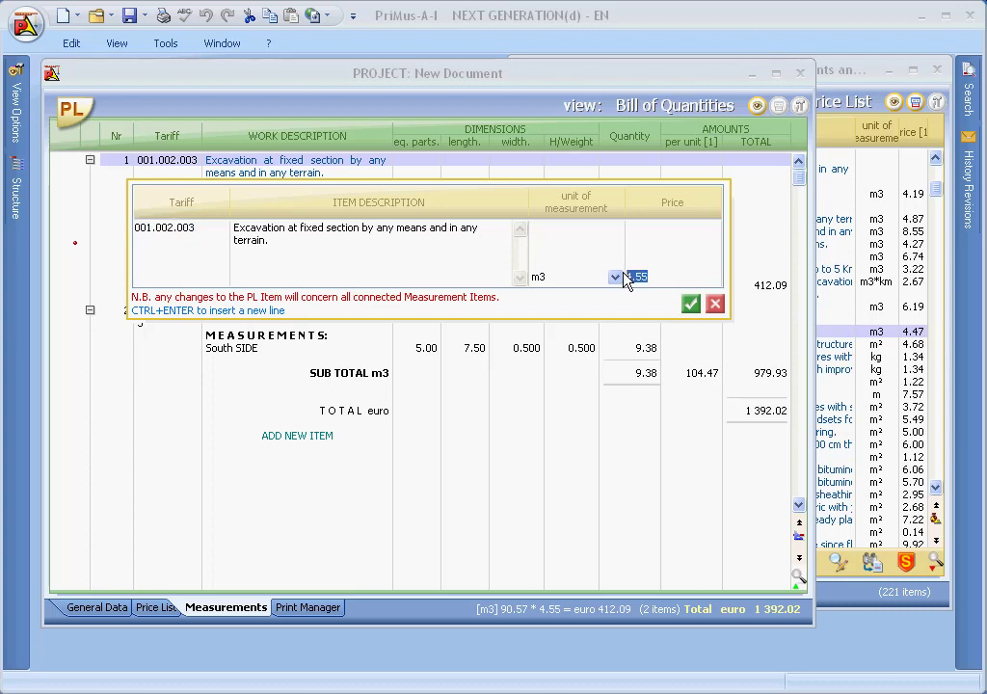
{"action": "type", "text": "5.15"}
{"action": "left_click", "coordinate": [371, 246]}
{"action": "left_click", "coordinate": [692, 306]}
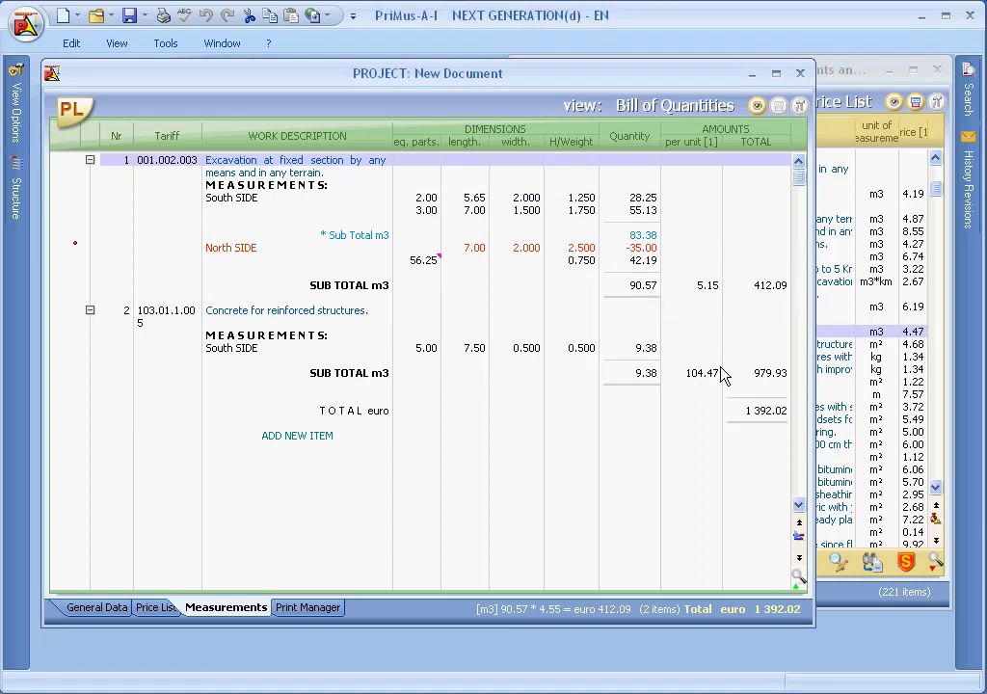
{"action": "left_click", "coordinate": [759, 622]}
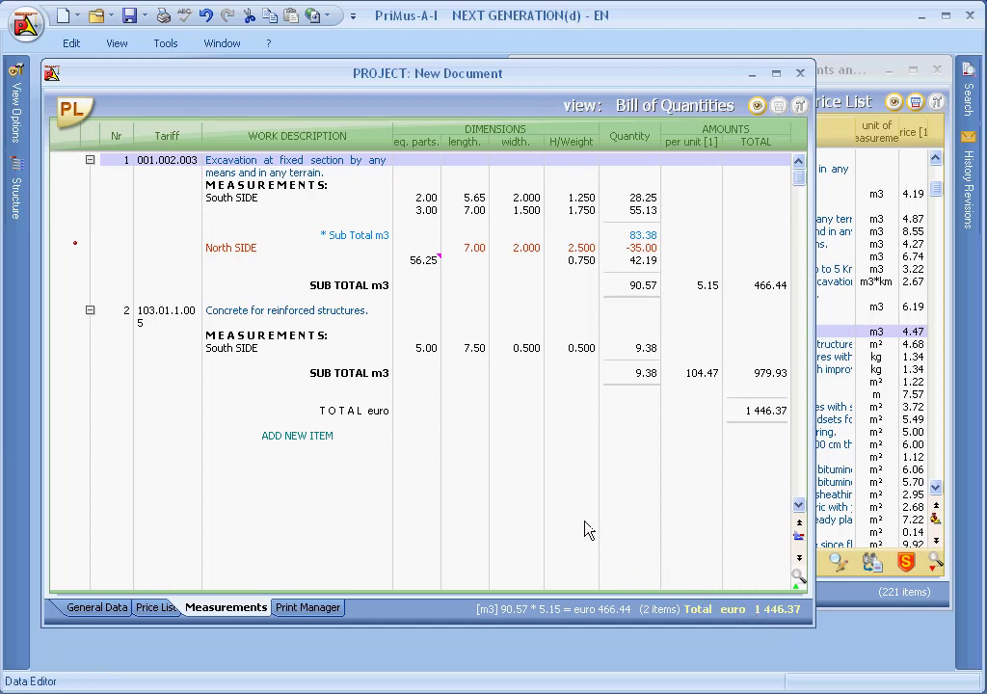
- Add "Excavation at fixed section by any means and in any terrain." from the project's own price list as a new bill item and accept its classification data
{"action": "left_click", "coordinate": [67, 114]}
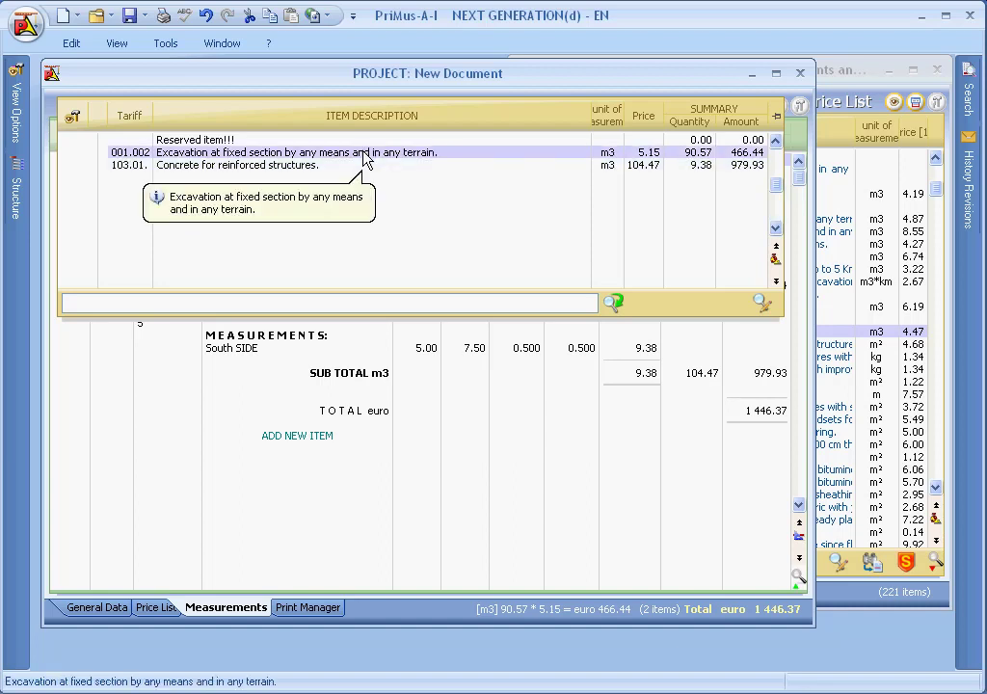
{"action": "left_click_drag", "start_coordinate": [364, 159], "coordinate": [313, 463]}
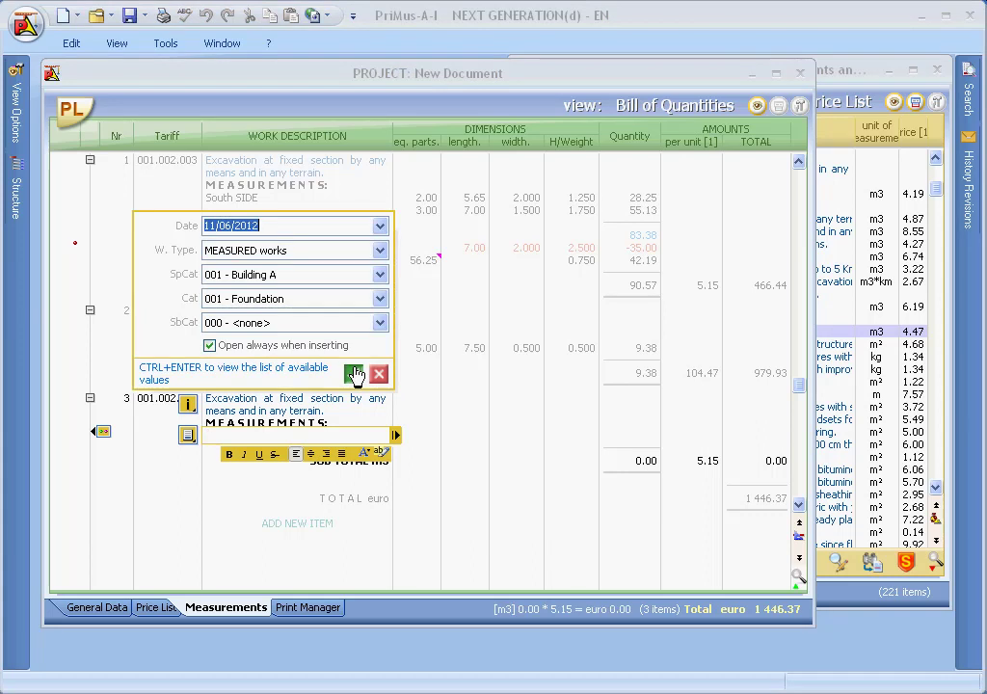
{"action": "left_click", "coordinate": [353, 374]}
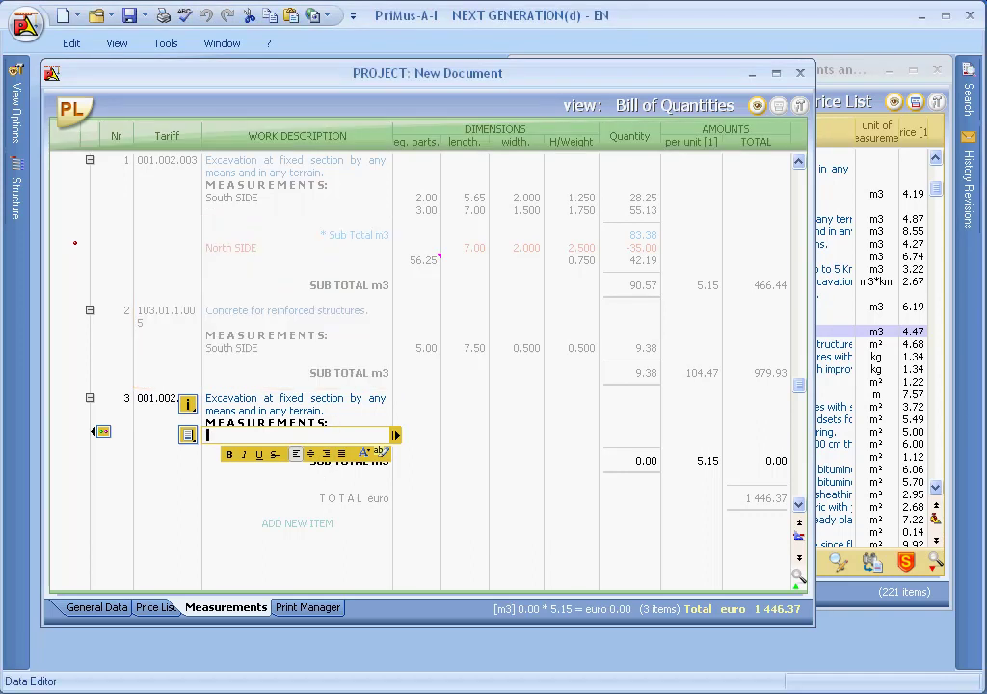
- Enter an "East SIDE" measurement line for the new excavation item with 7 equal parts, length 7, width 1 and height 1.25
{"action": "type", "text": "East SIDE"}
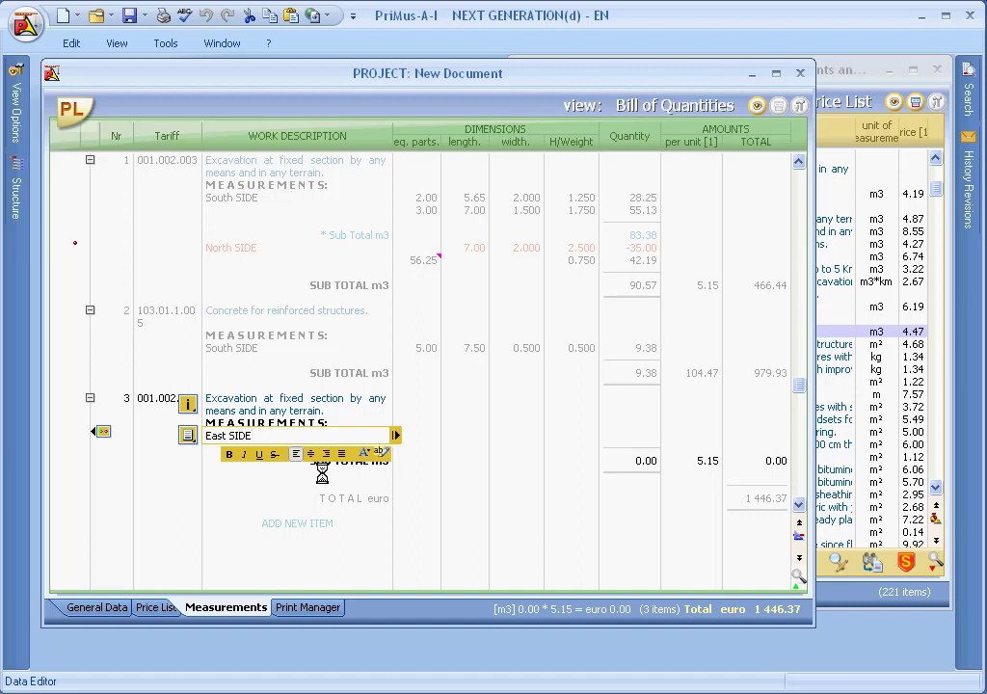
{"action": "key", "text": "Tab"}
{"action": "type", "text": "7"}
{"action": "key", "text": "Tab"}
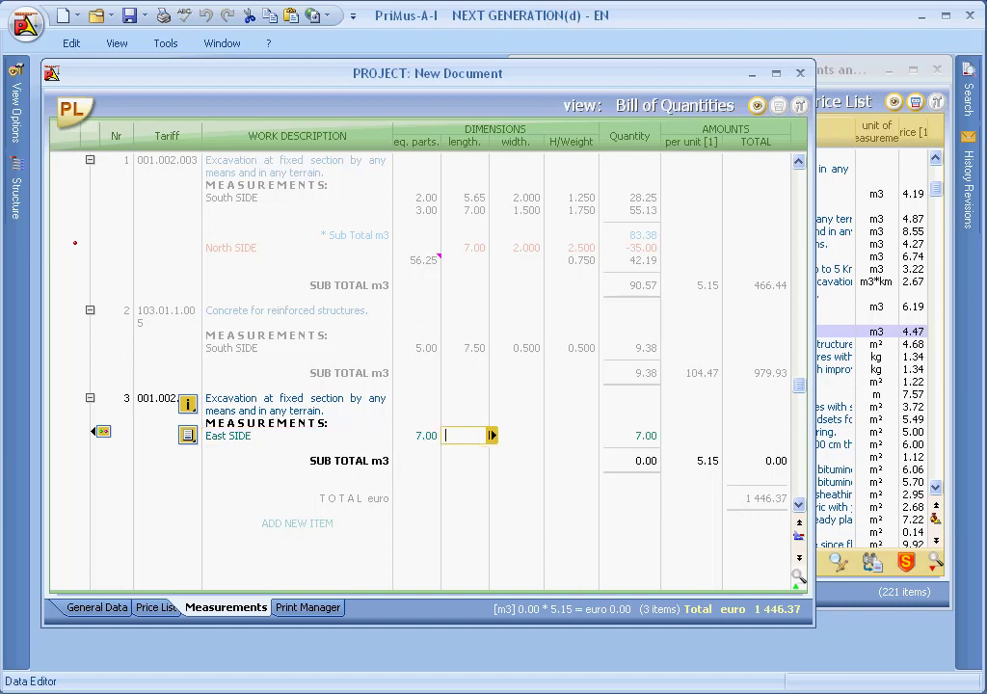
{"action": "type", "text": "7"}
{"action": "key", "text": "Tab"}
{"action": "type", "text": "1"}
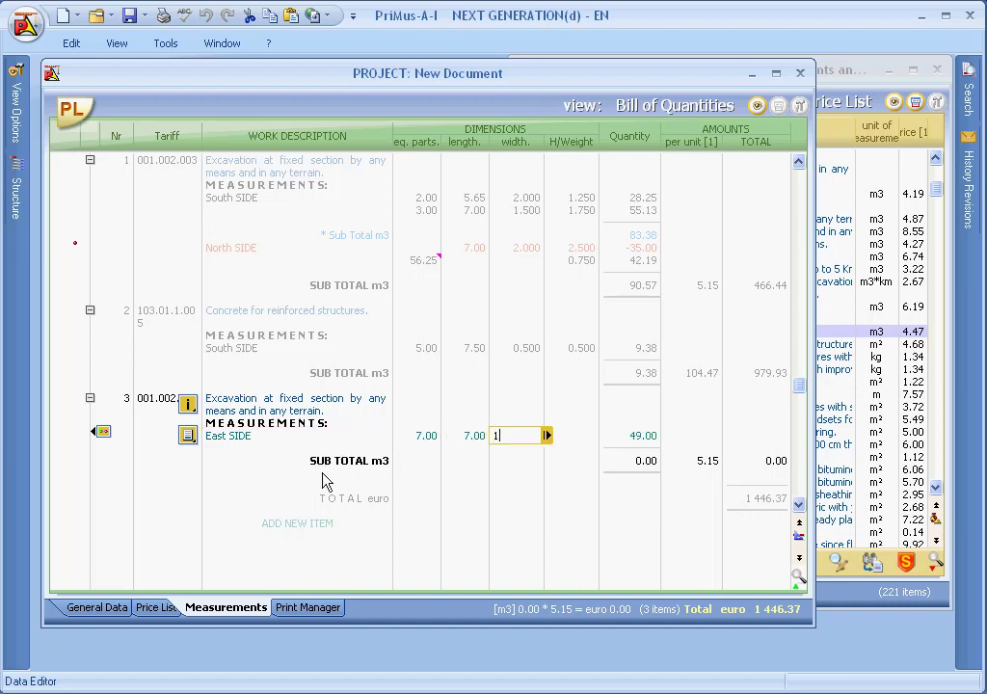
{"action": "key", "text": "Tab"}
{"action": "type", "text": "1.25"}
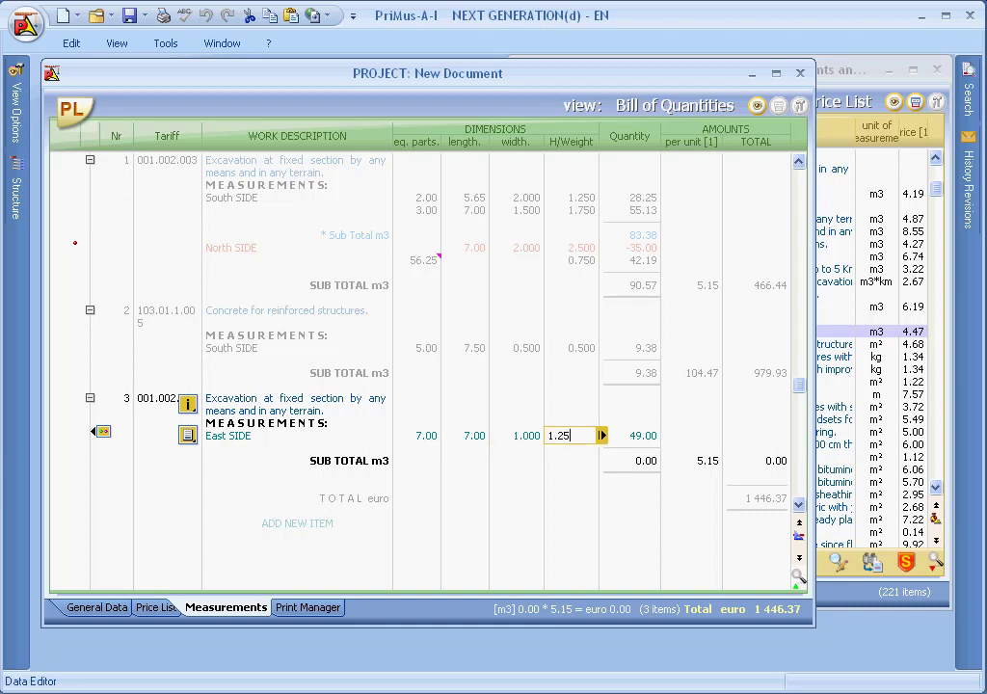
{"action": "key", "text": "Tab"}
{"action": "key", "text": "Escape"}
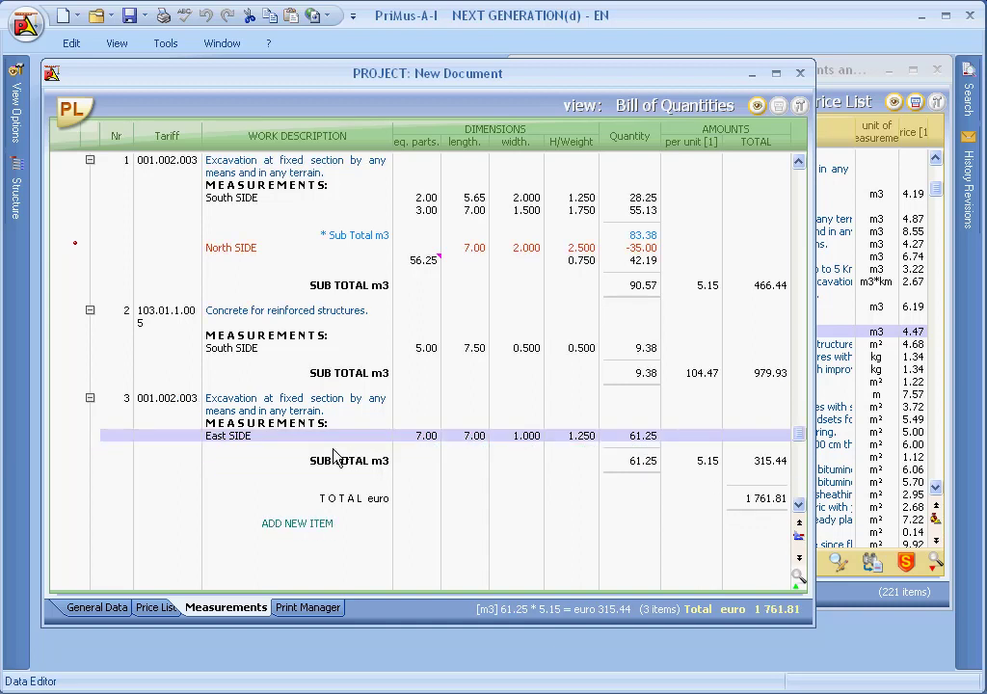
- Fill in the project's general data, including city "Forest Hill Council", province "Borough of Southwark", object "Residential Area - Housing Complex" and the County Office approval
{"action": "left_click", "coordinate": [79, 612]}
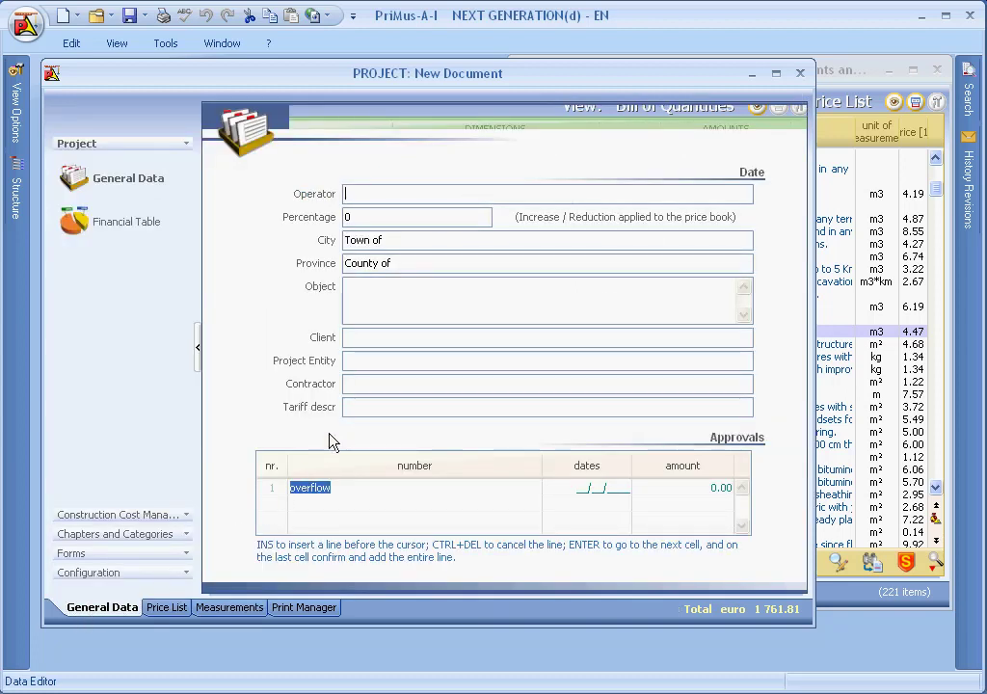
{"action": "left_click", "coordinate": [389, 240]}
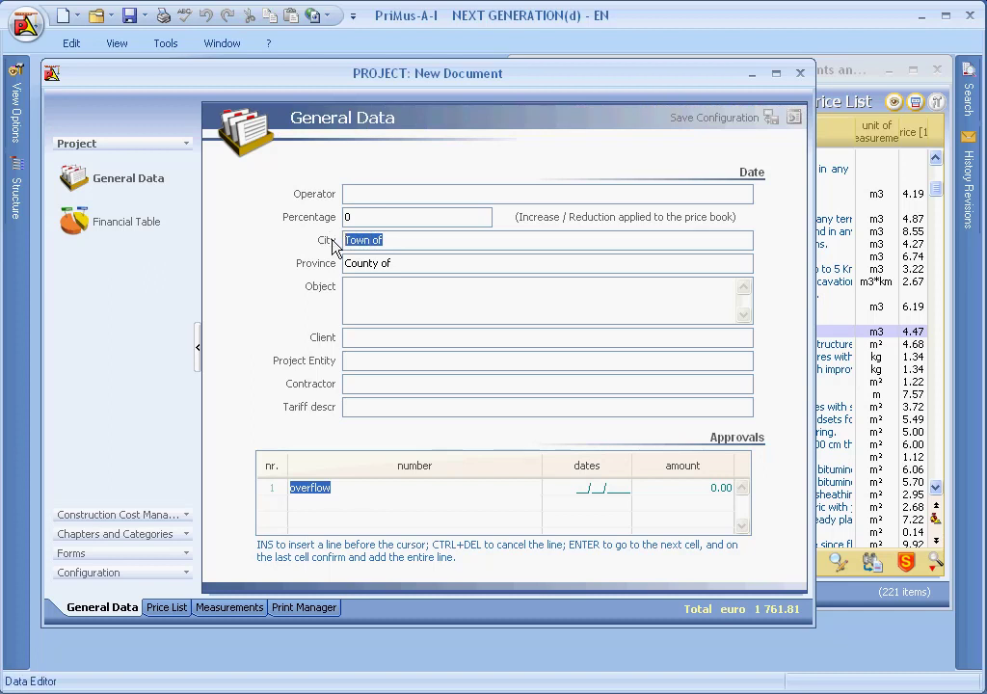
{"action": "type", "text": "Forest Hill Council"}
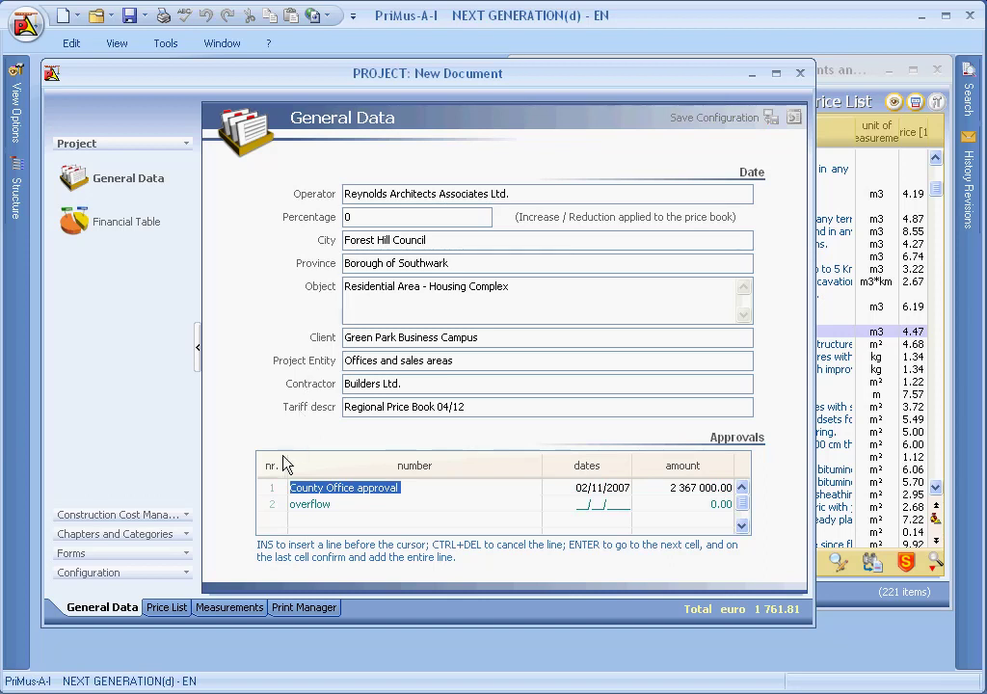
- Show the project's measurements in a maximized window and start printing the bill of quantities
{"action": "left_click", "coordinate": [230, 609]}
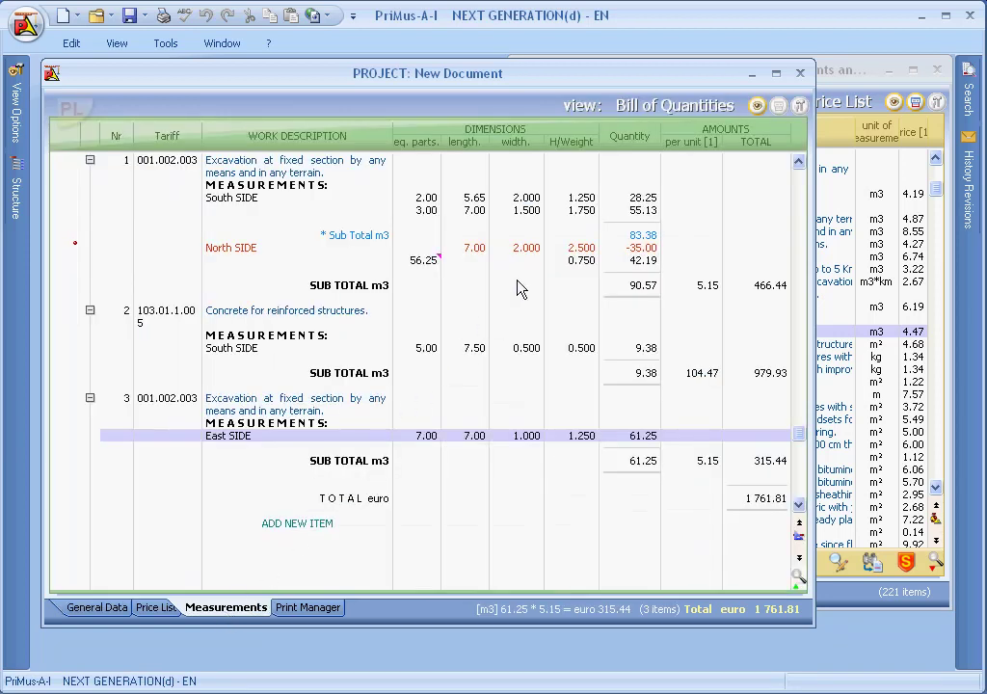
{"action": "left_click", "coordinate": [776, 74]}
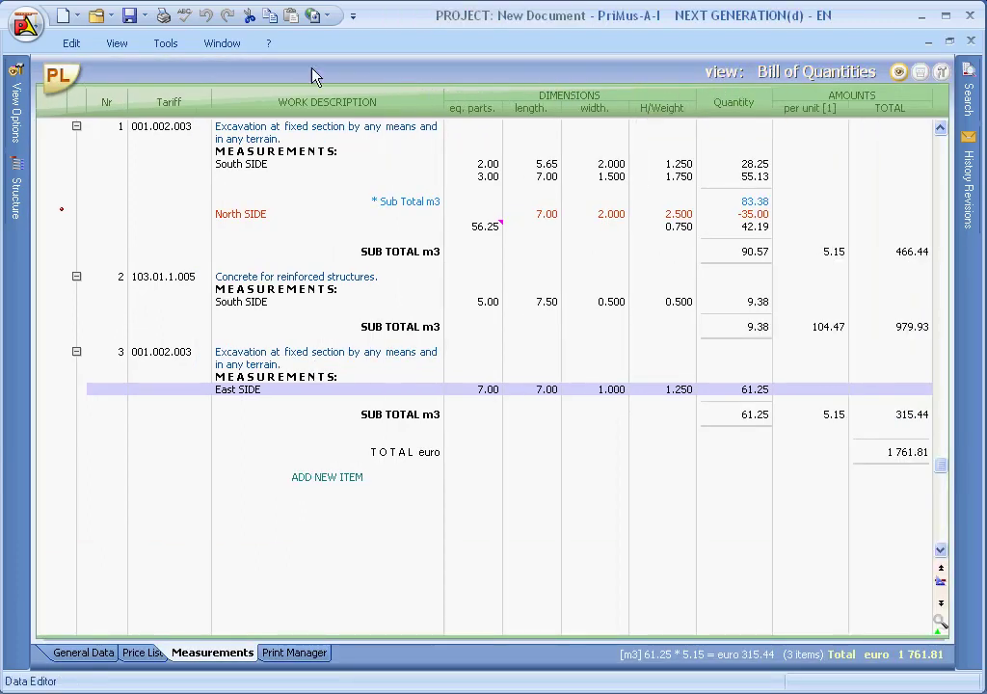
{"action": "left_click", "coordinate": [162, 15]}
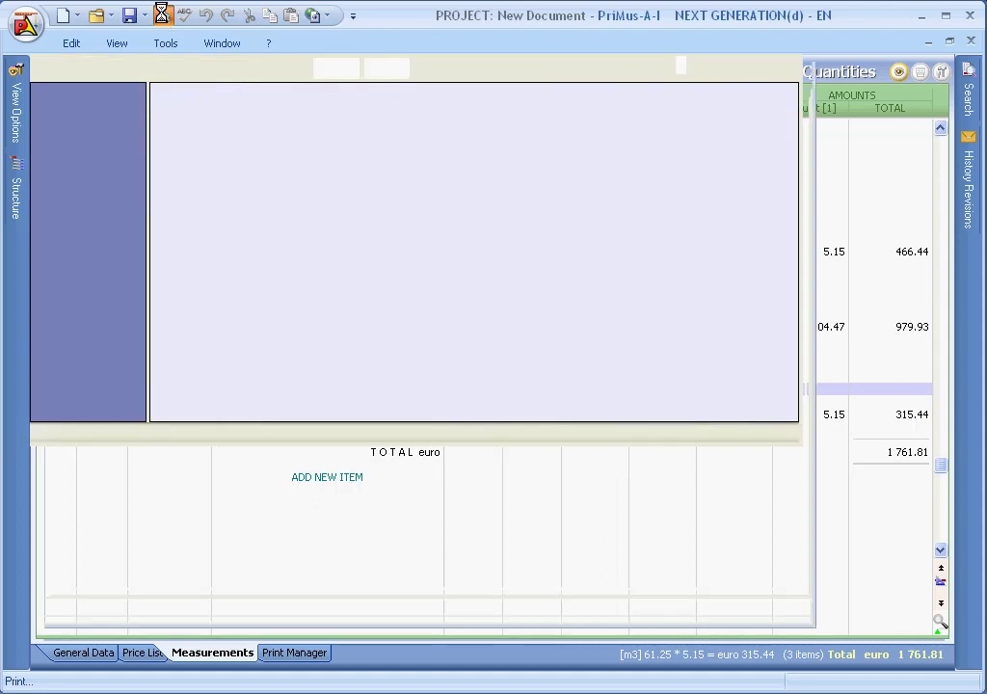